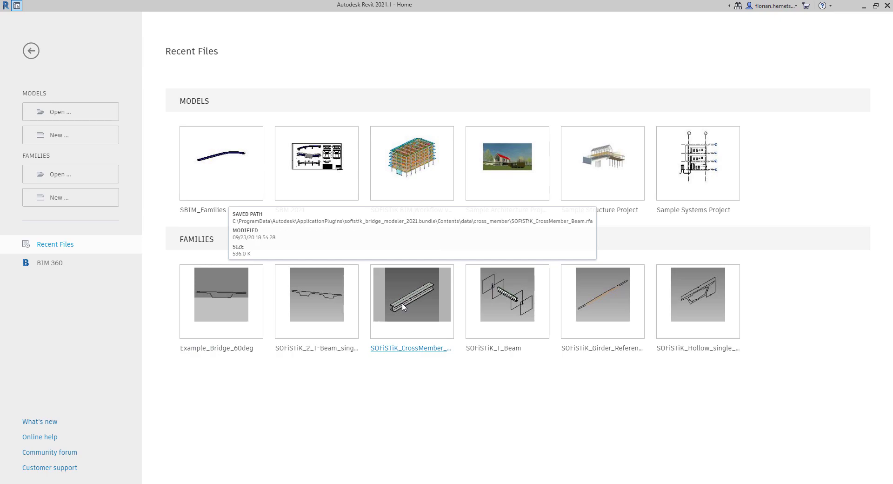
- Start a new project from the construction template and show Properties and Project Browser
click(107, 141)
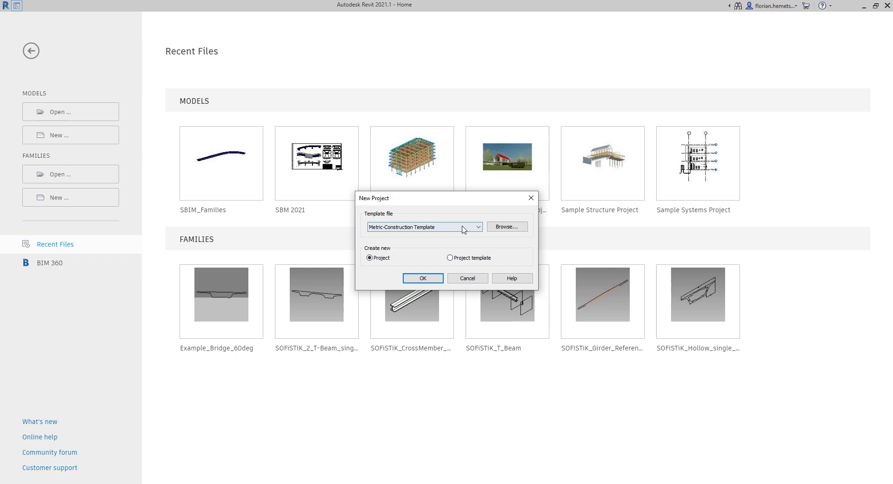
click(433, 278)
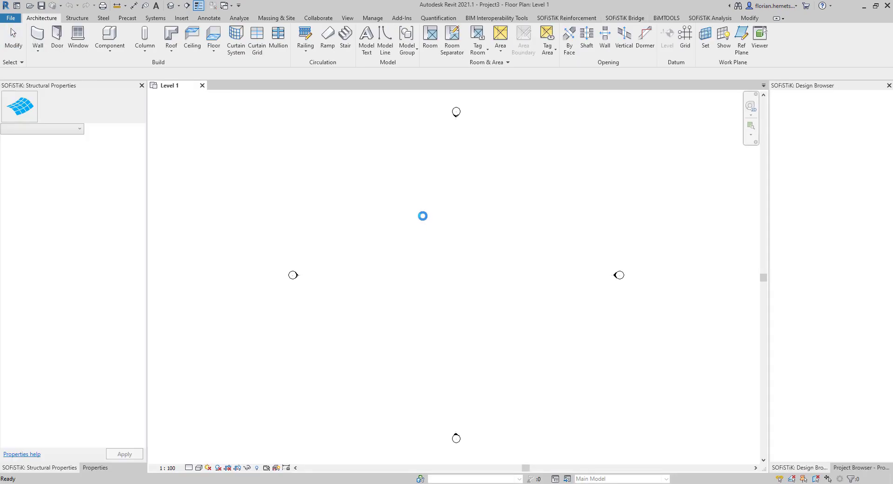
click(89, 468)
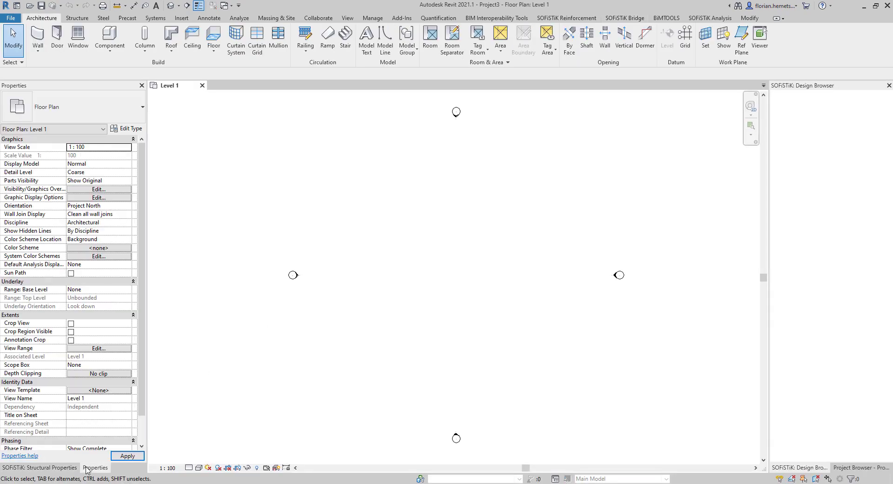
click(846, 469)
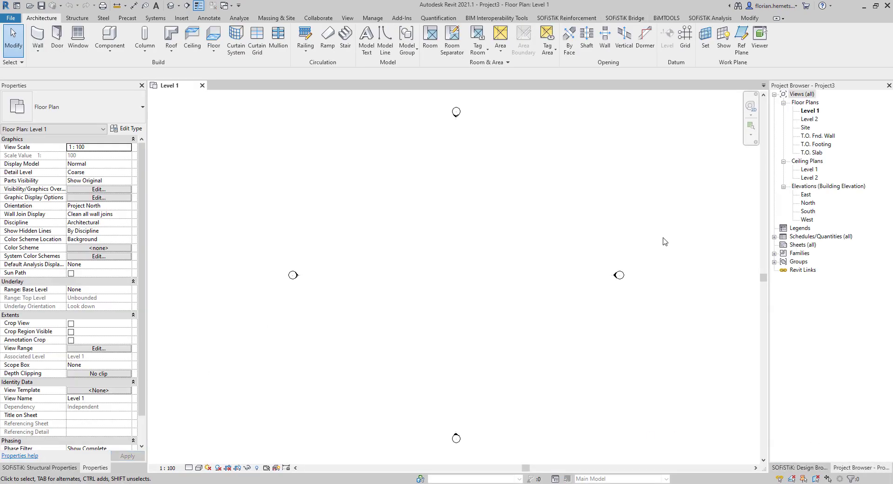
- Create a SOFiSTiK bridge axis of line, clothoid and arc with placements P0–P3
click(627, 21)
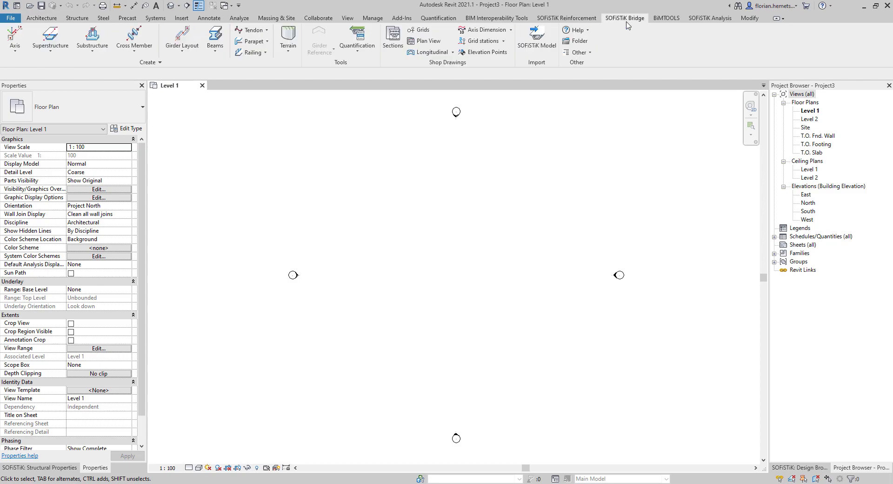
click(11, 53)
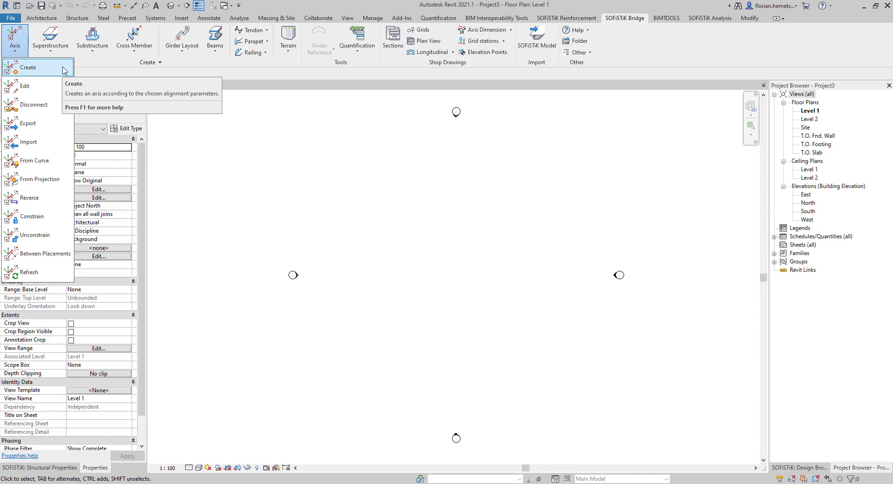
click(63, 68)
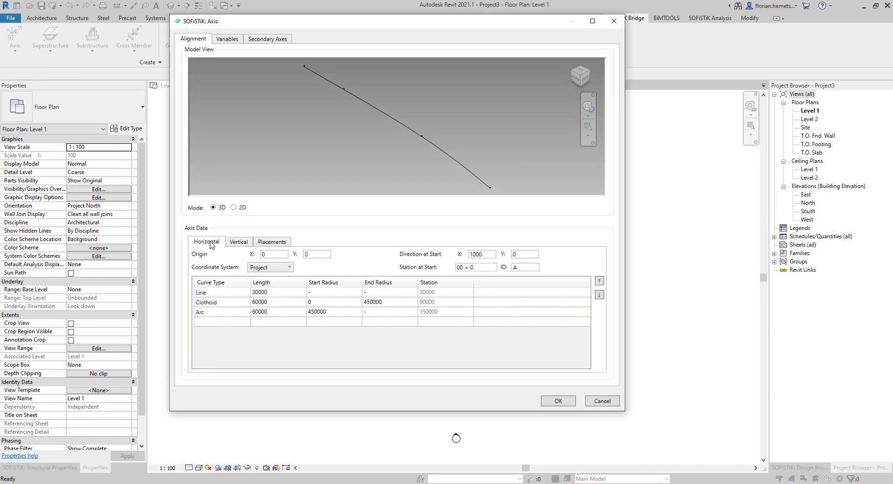
click(240, 243)
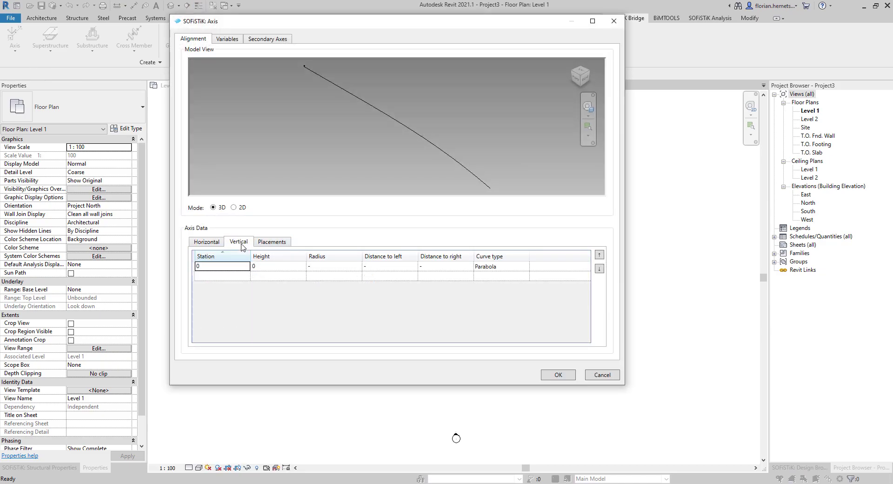
click(265, 242)
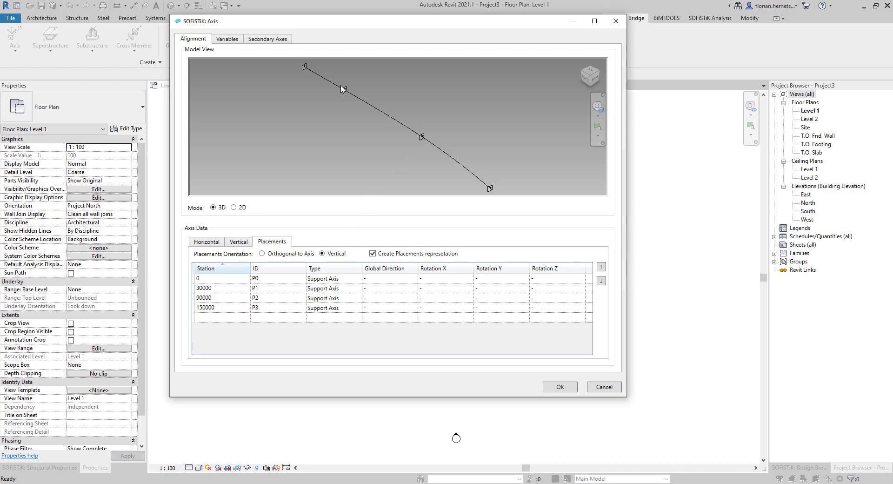
click(560, 387)
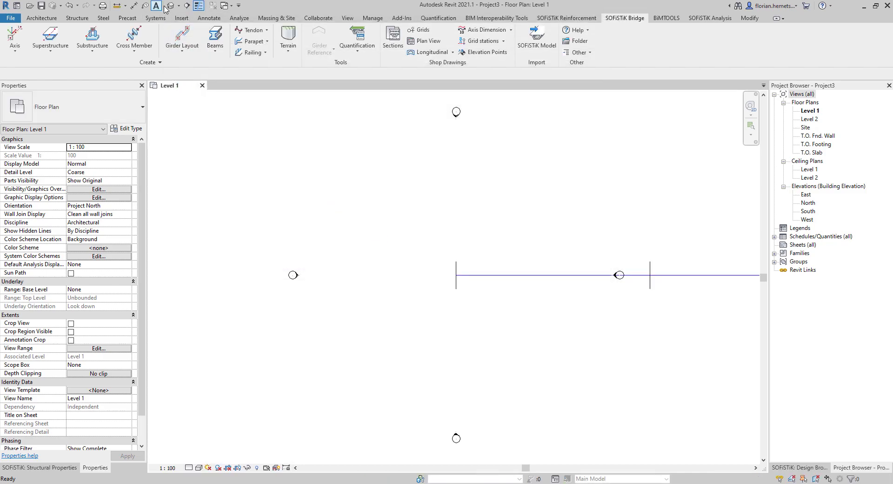
- Switch to the default 3D view, close Level 1, and frame the bridge axis from a low front angle
click(173, 6)
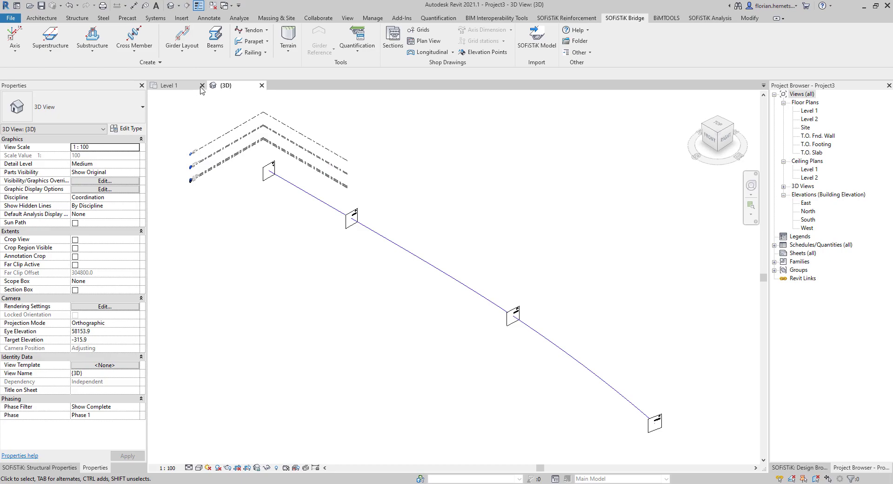
click(202, 85)
shift+middle_drag(366, 337, 528, 338)
middle_drag(465, 314, 528, 325)
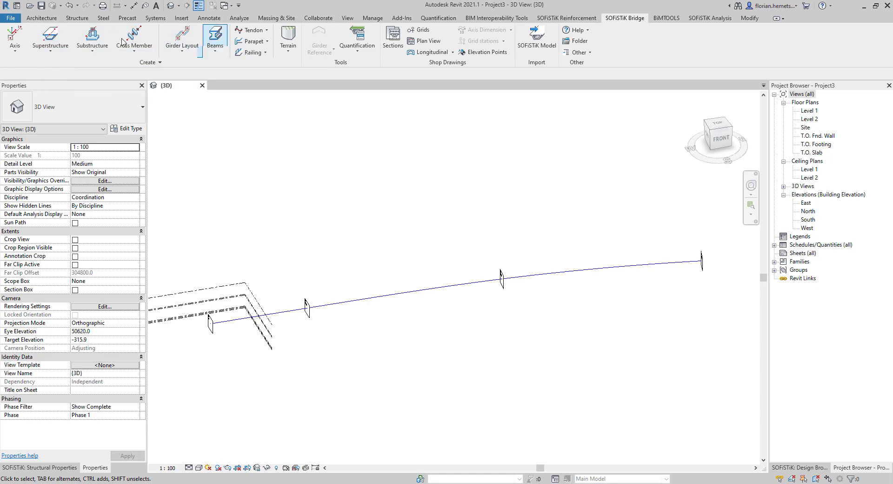
click(53, 49)
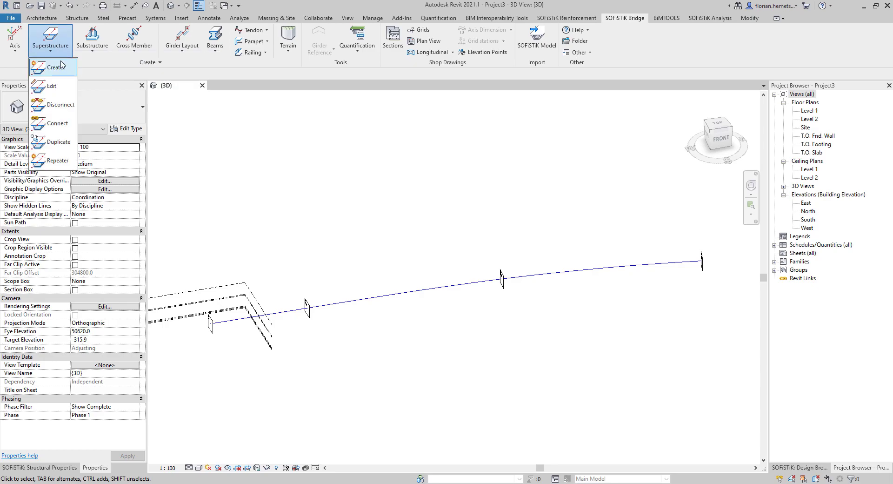
click(55, 66)
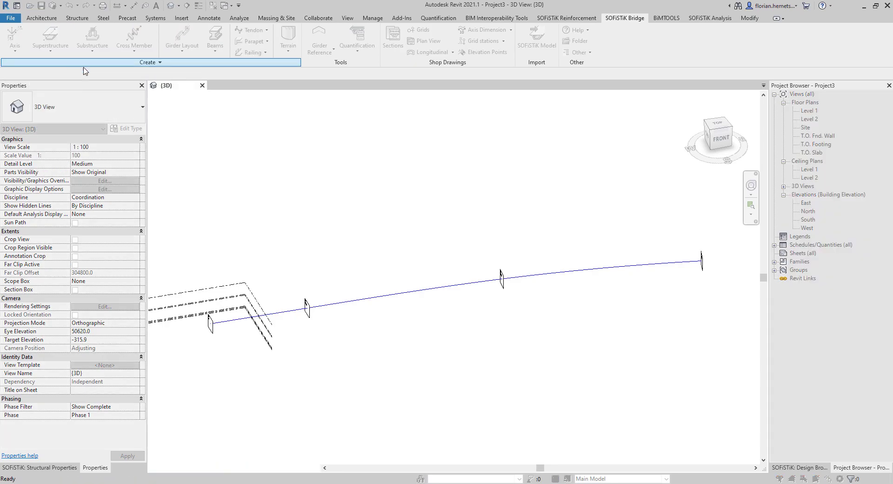
click(341, 305)
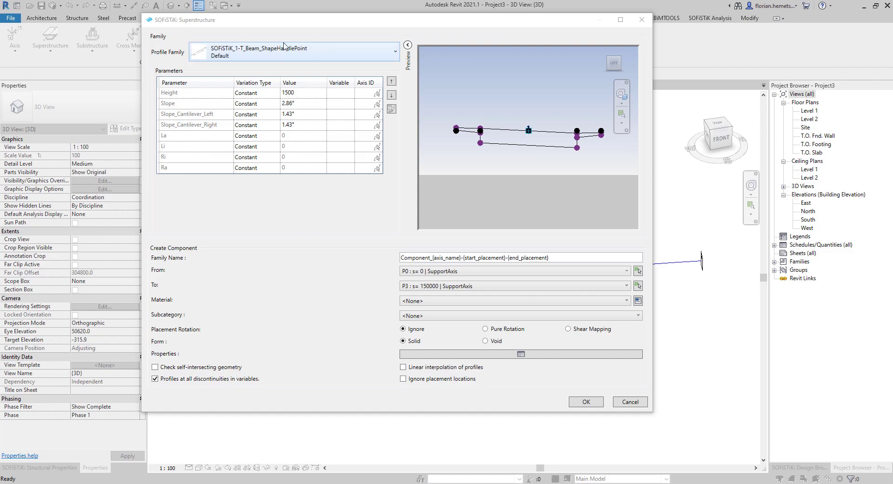
click(312, 55)
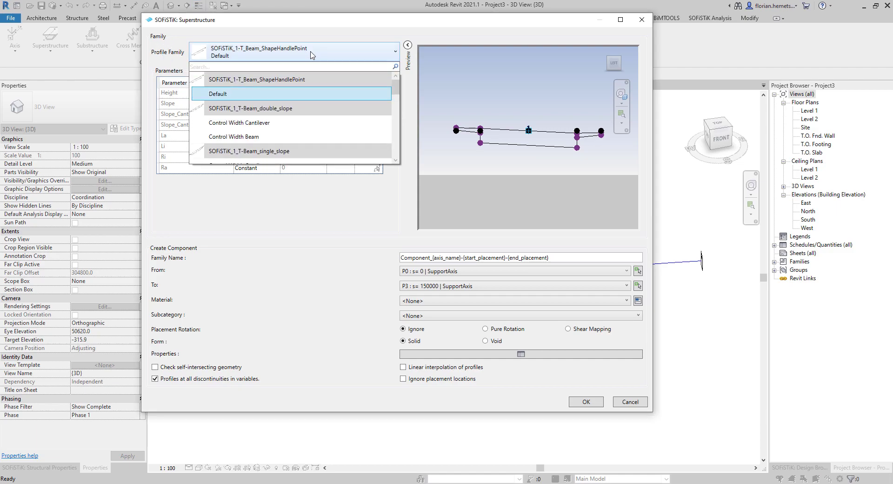
scroll(275, 117, down, 2)
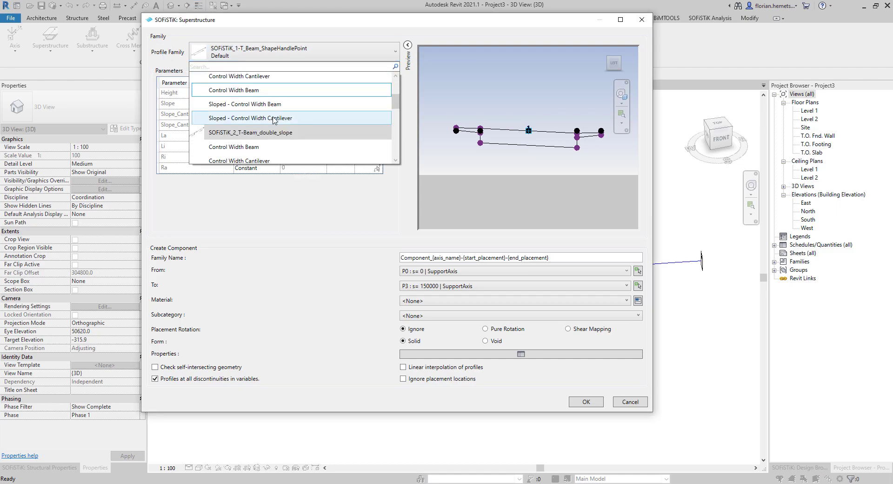
scroll(275, 123, down, 4)
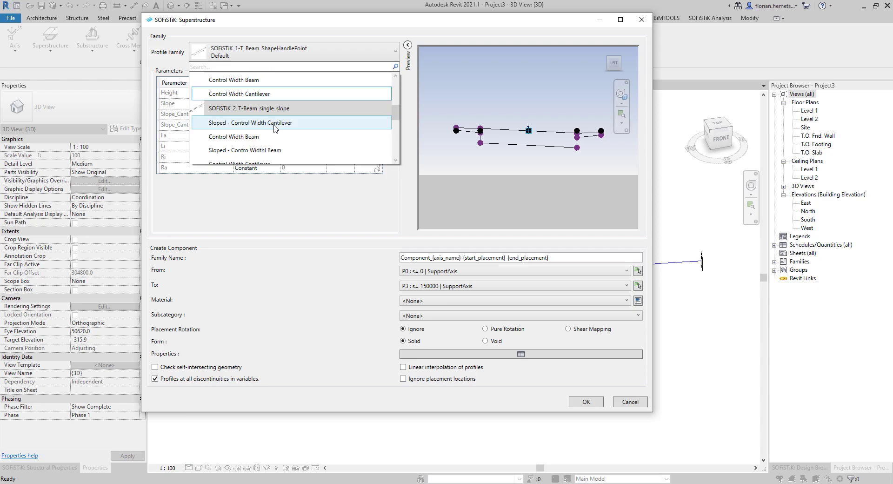
scroll(276, 128, up, 3)
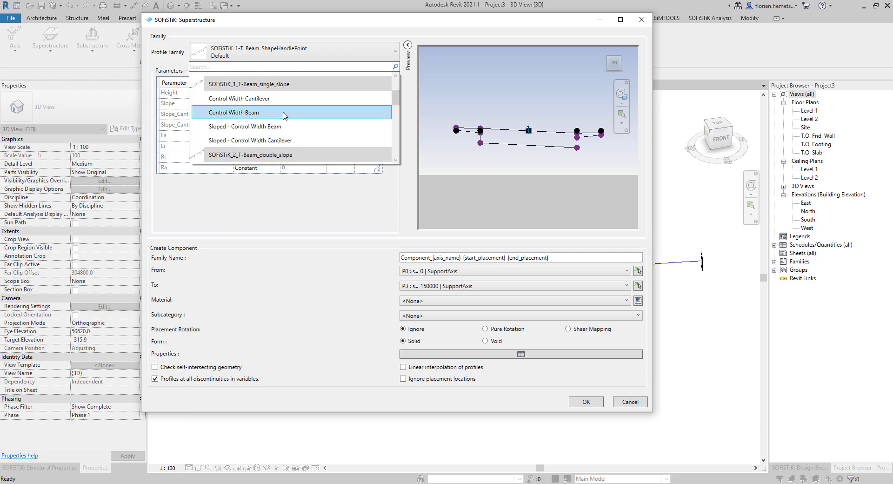
scroll(284, 114, up, 2)
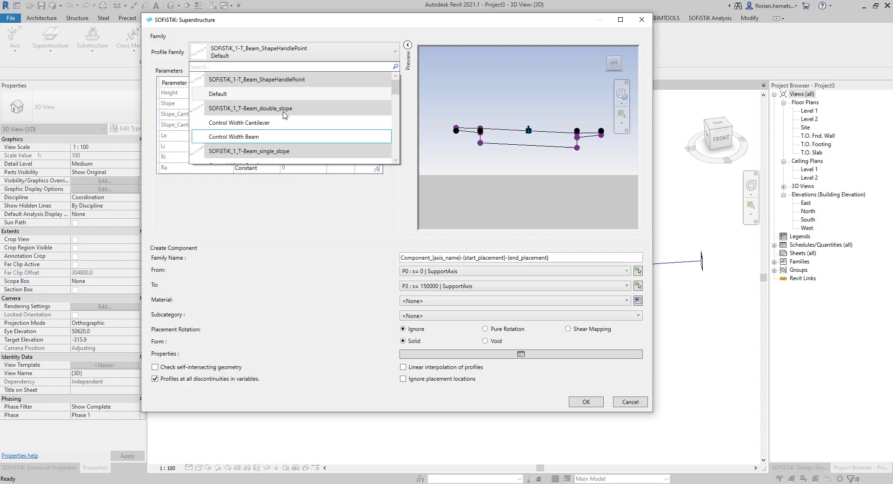
click(261, 88)
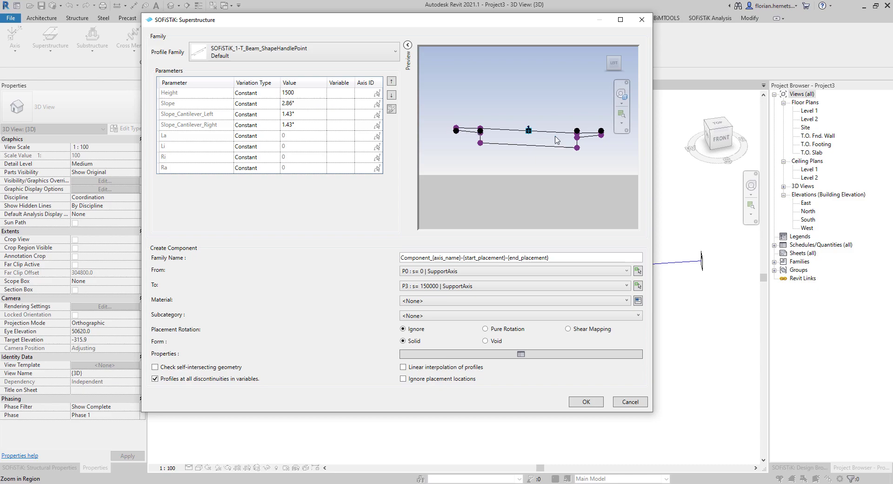
scroll(579, 132, up, 3)
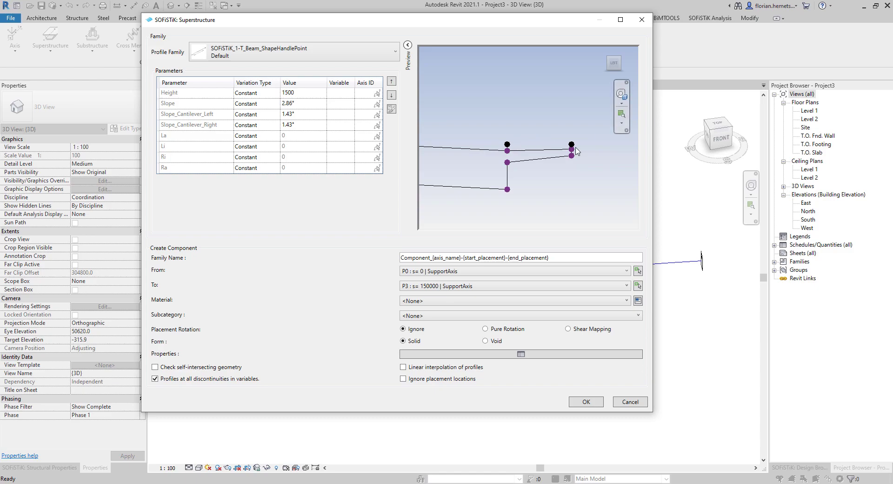
shift+middle_drag(514, 225, 514, 186)
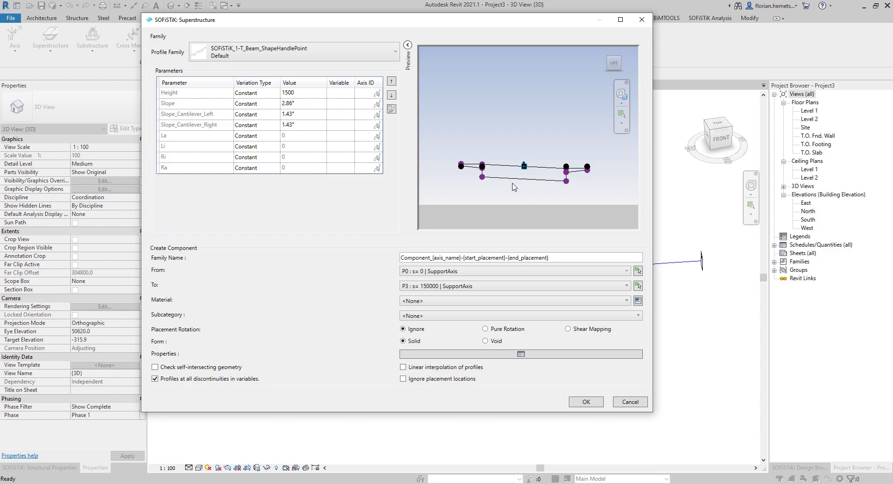
- Cancel the superstructure and start a new family from the English Metric Generic Model Adaptive.rft
click(624, 403)
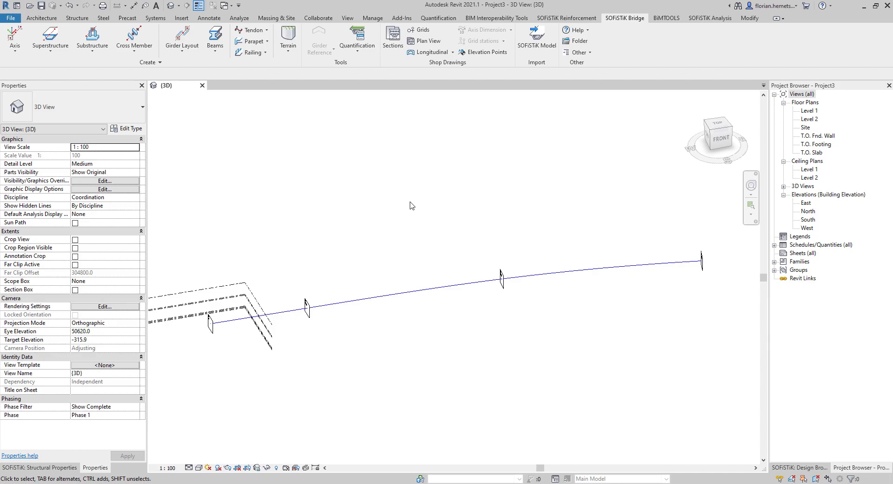
click(10, 18)
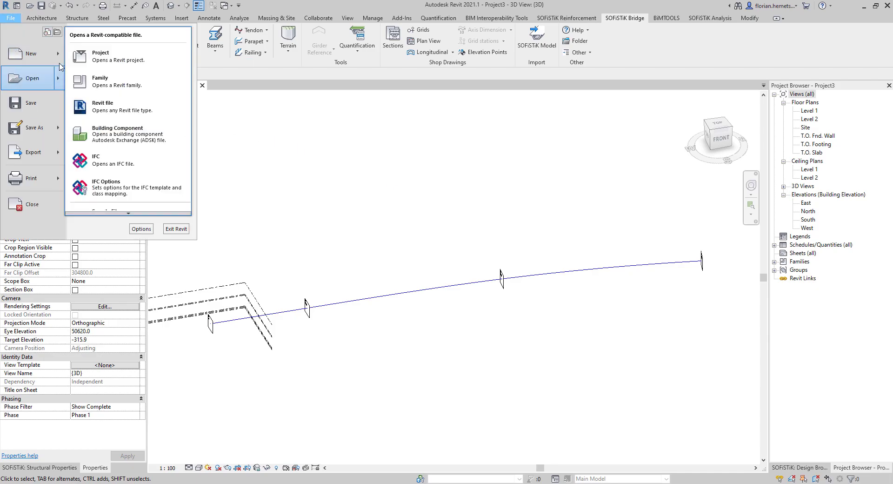
mouse_move(61, 62)
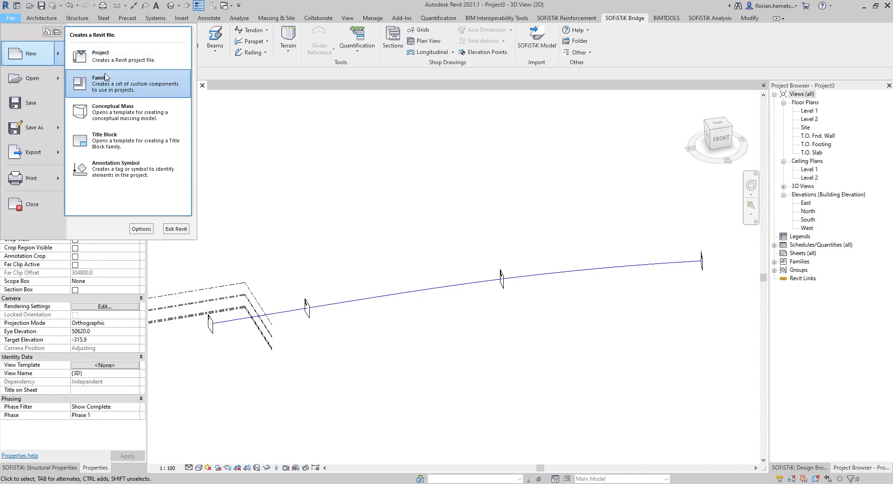
click(173, 91)
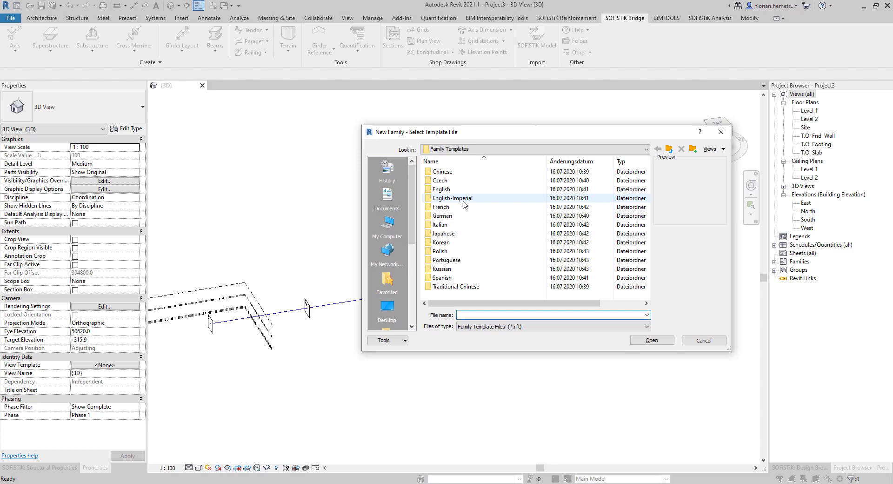
double_click(482, 189)
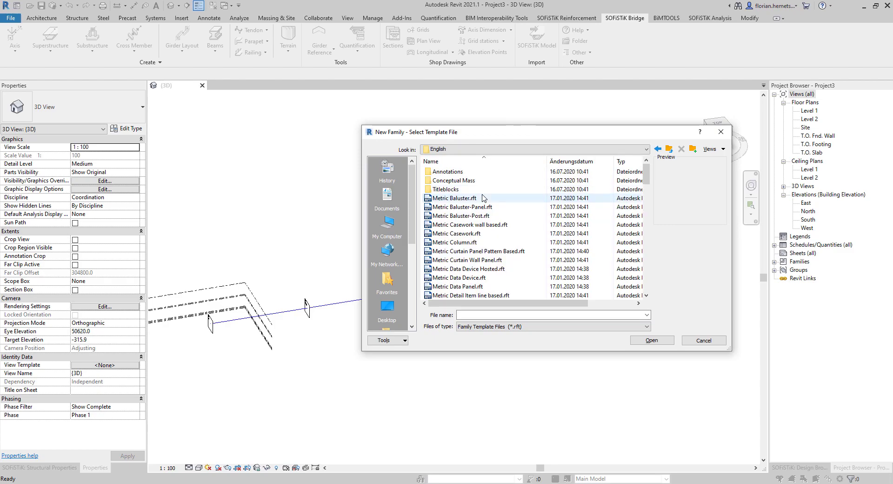
scroll(489, 224, down, 7)
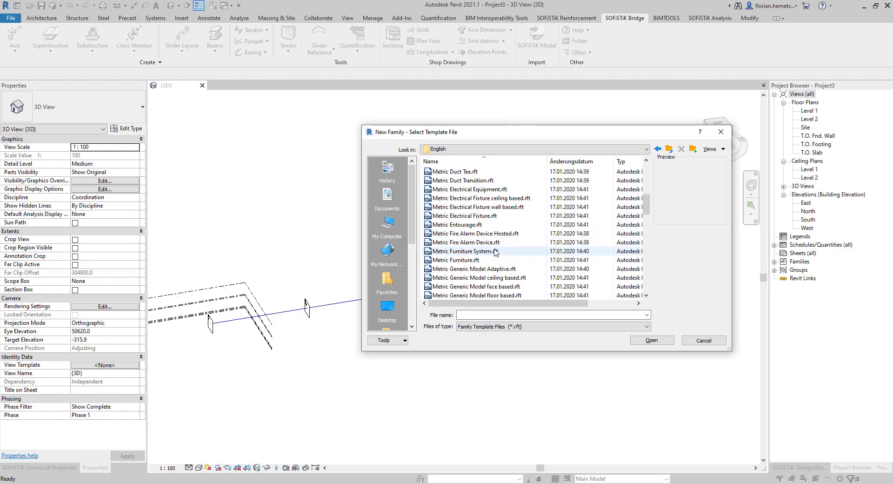
double_click(461, 268)
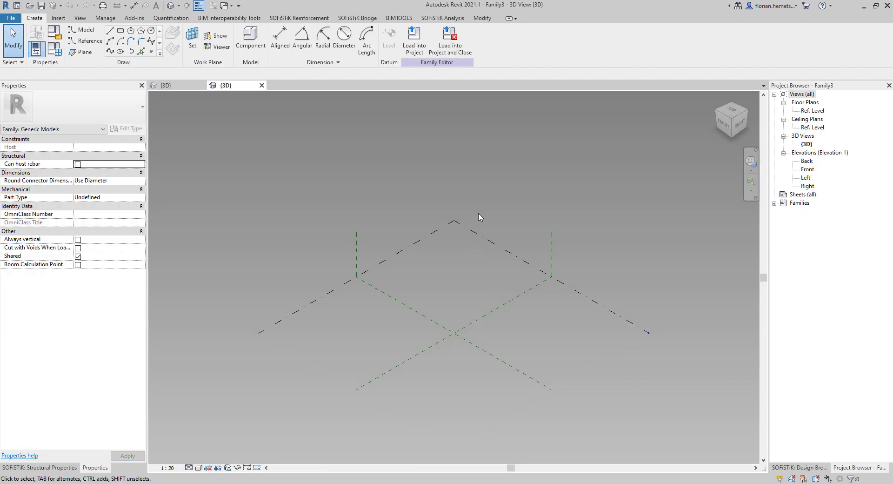
- Orbit the family view to an oblique angle on the default reference planes
click(717, 112)
click(724, 131)
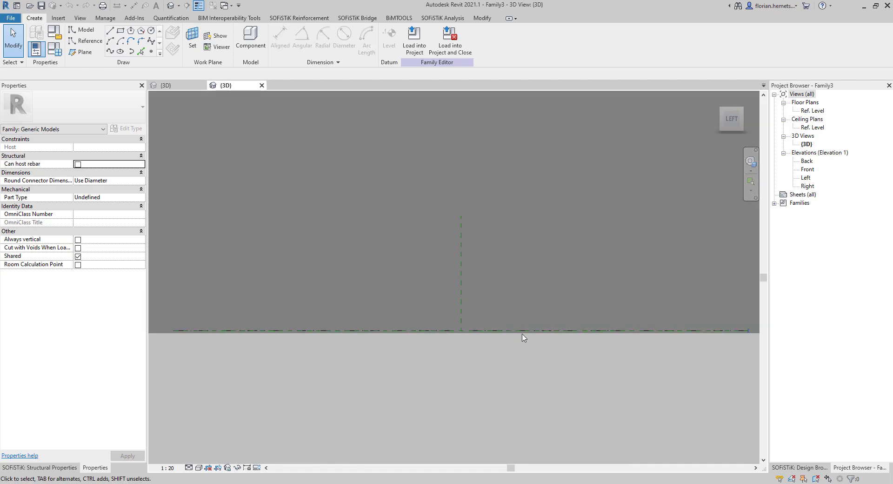
shift+middle_drag(523, 335, 518, 366)
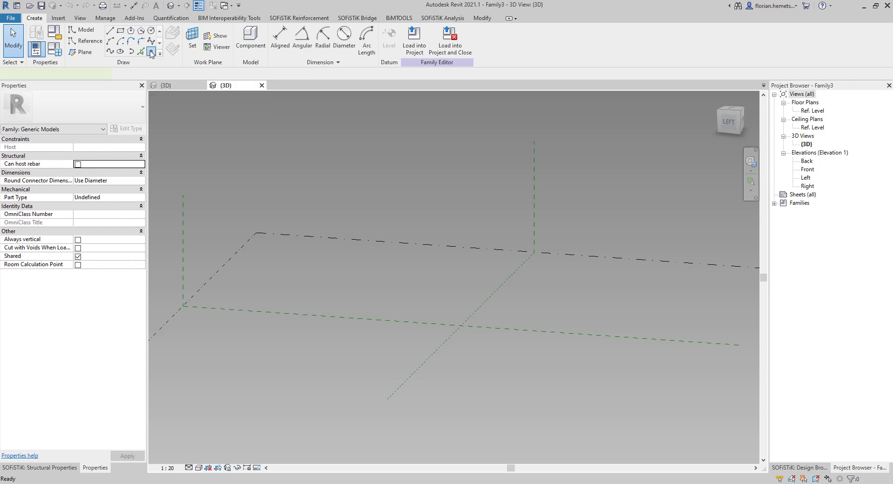
- Place a reference point on the Ref. Level and select it
click(333, 338)
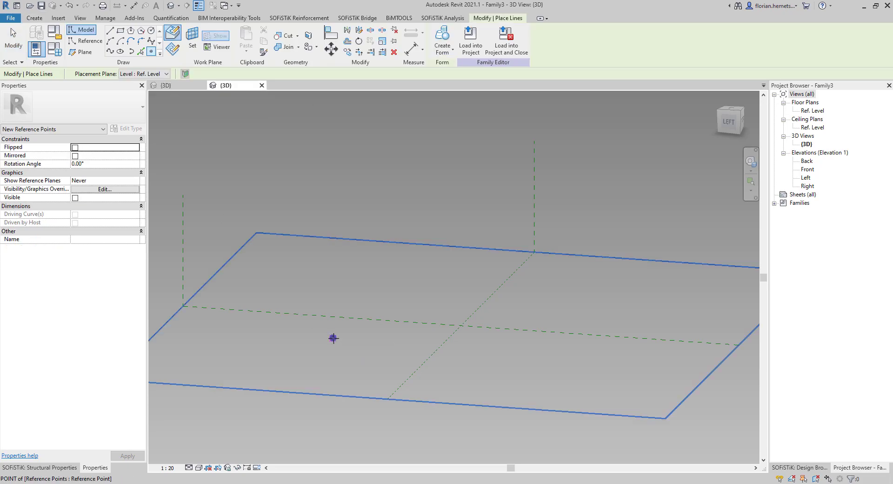
click(275, 381)
key(Escape)
key(Escape)
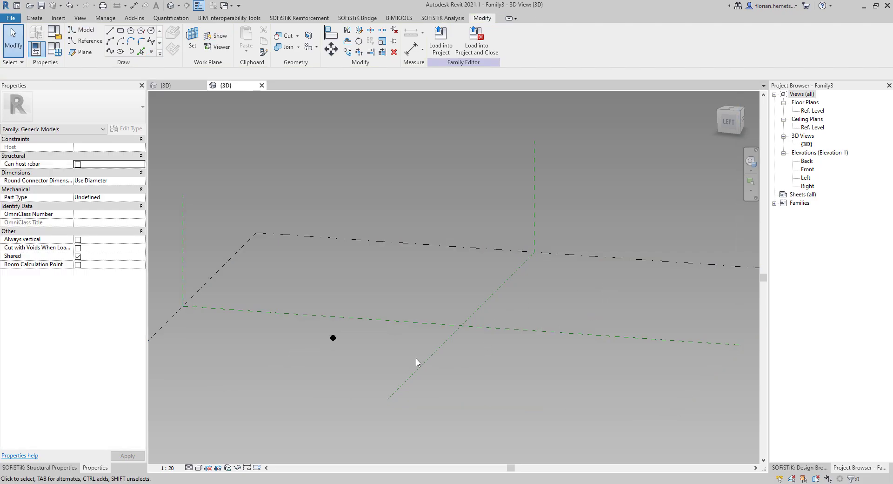
click(333, 338)
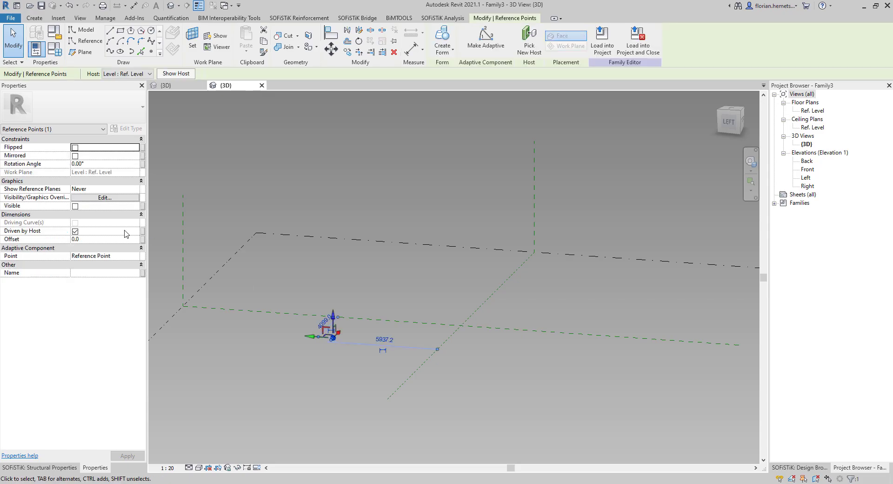
- Set reference planes to Always, and make it Placement Point (Adaptive) oriented to Host (xyz)
click(140, 191)
click(135, 189)
click(116, 213)
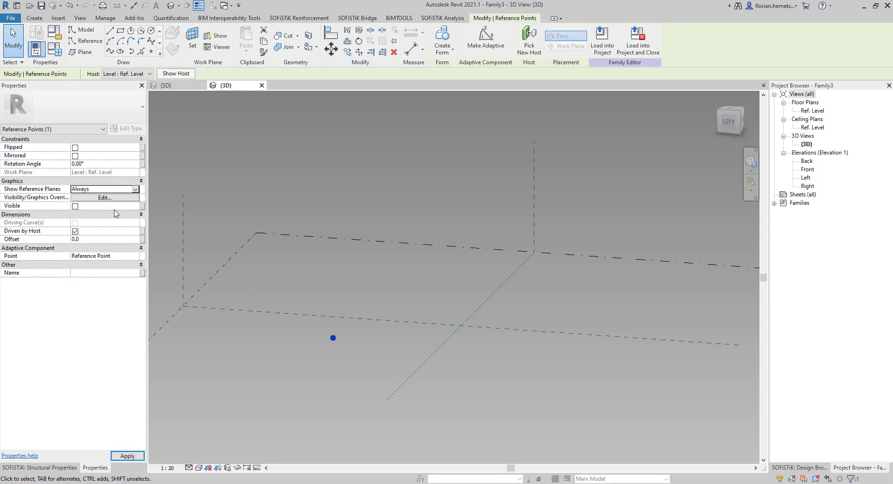
click(136, 256)
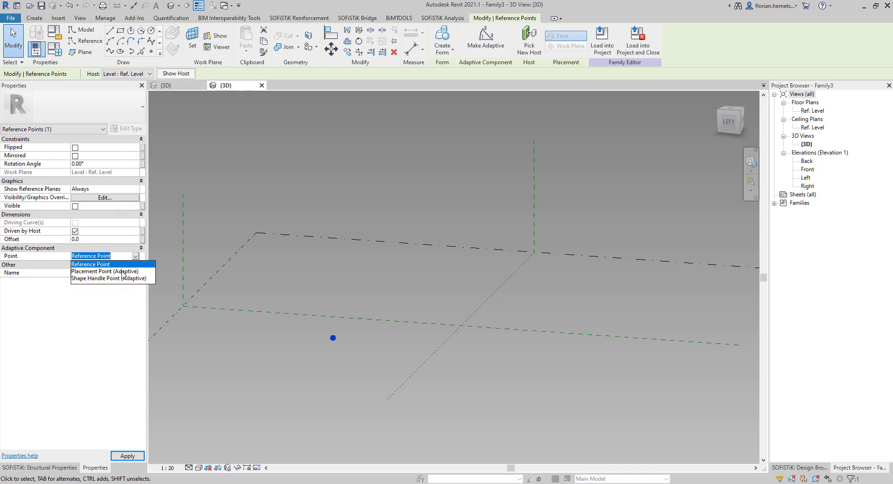
click(123, 271)
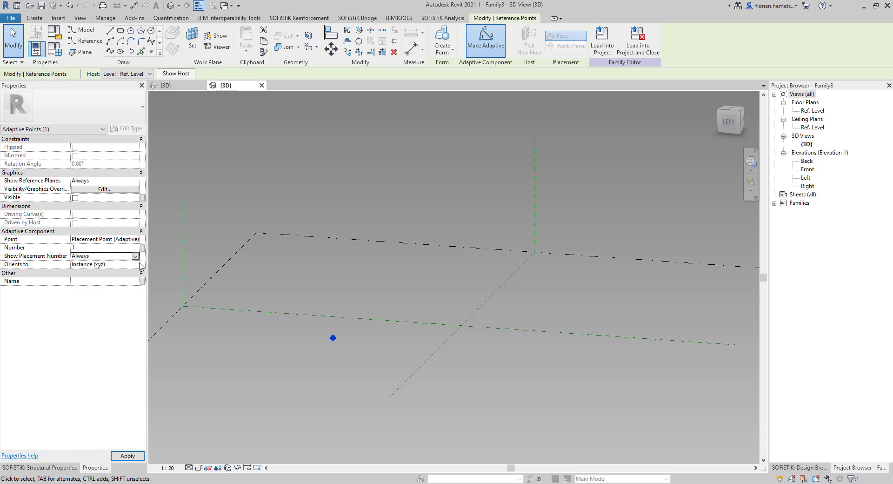
click(140, 264)
click(135, 264)
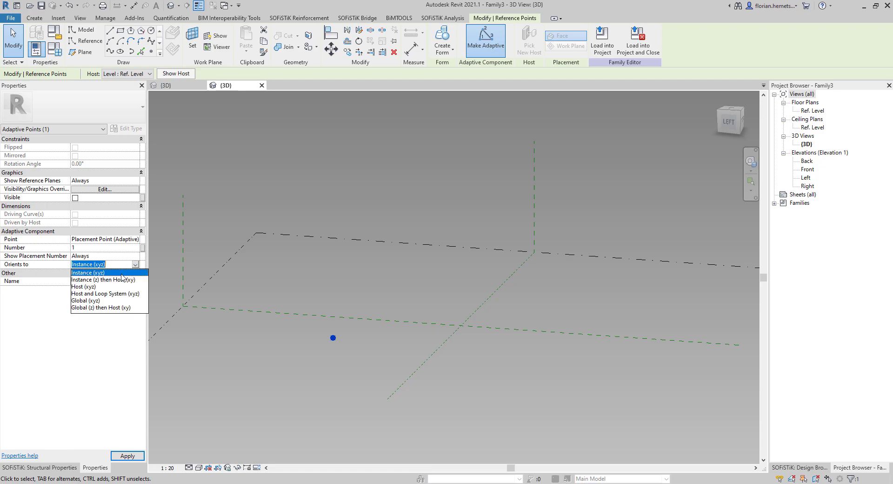
click(90, 287)
click(275, 240)
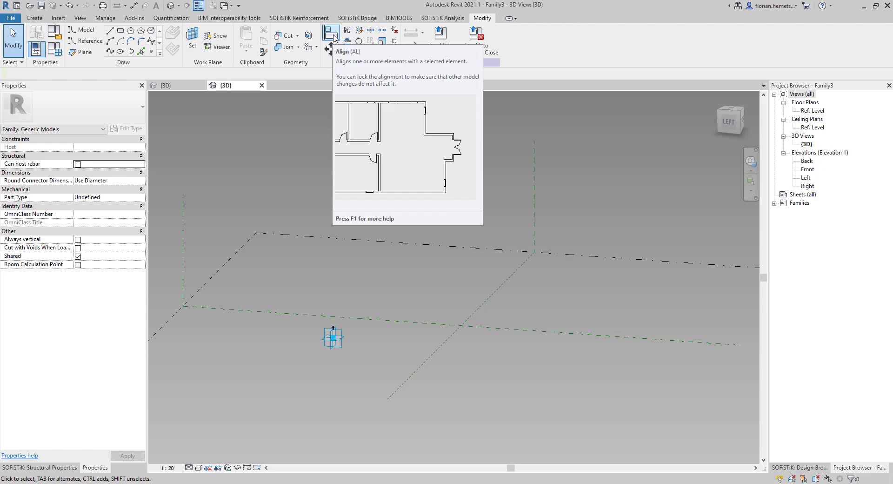
- Align the adaptive point to Center (Left/Right) and Center (Front/Back), then show the work plane
click(335, 35)
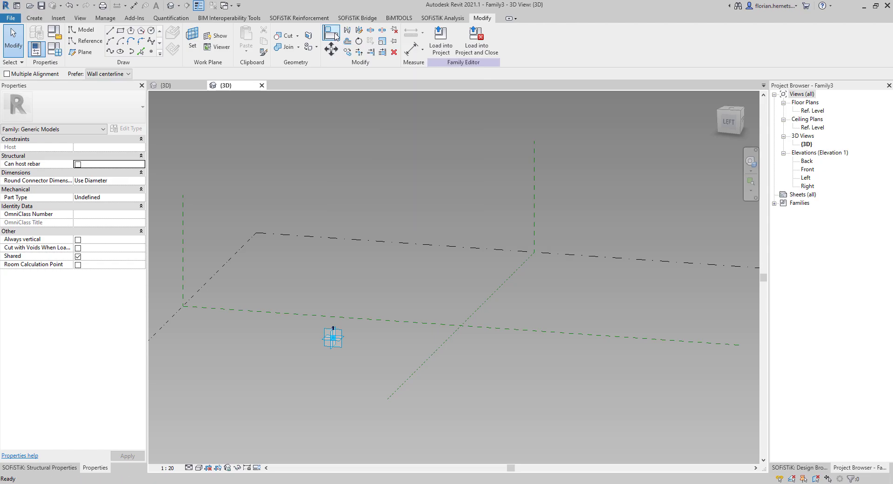
click(389, 318)
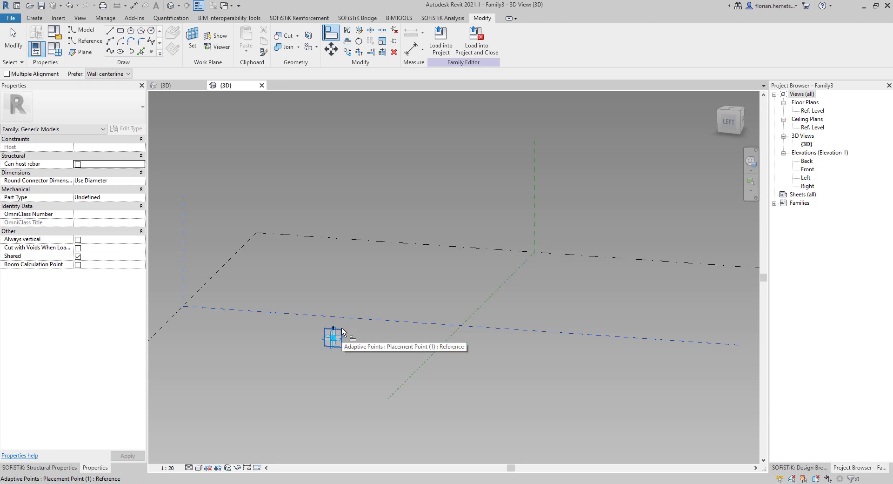
click(342, 327)
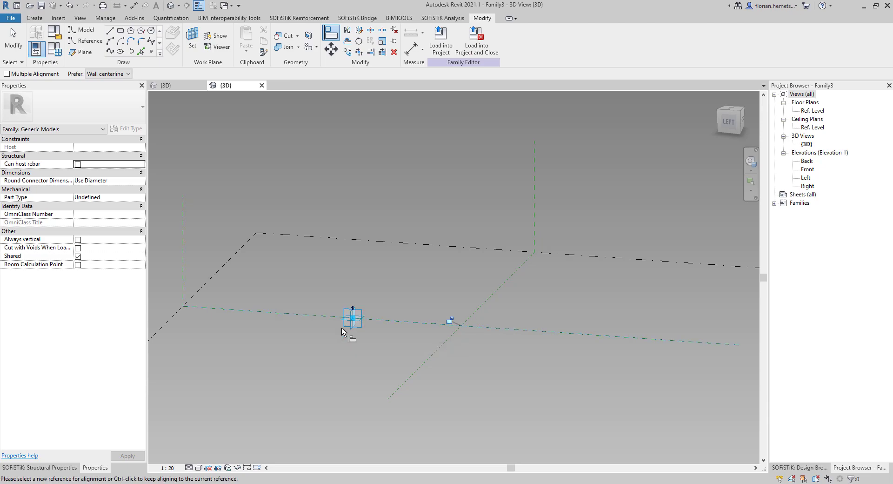
click(443, 342)
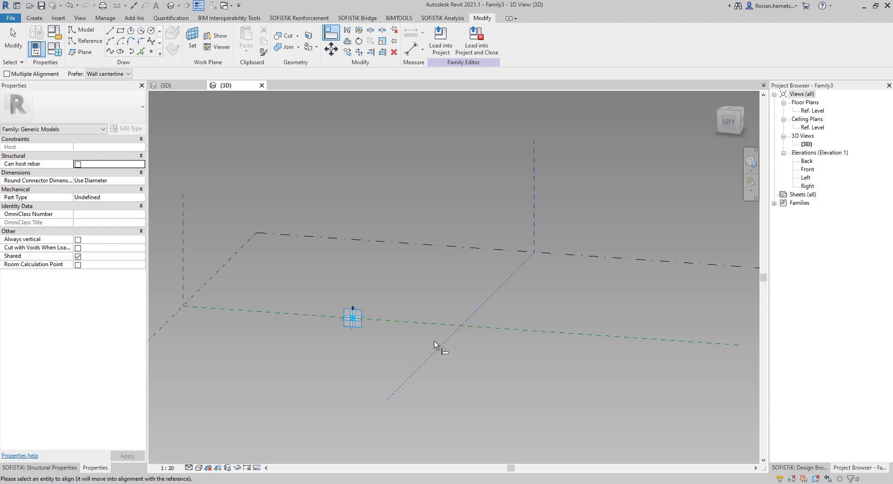
click(350, 330)
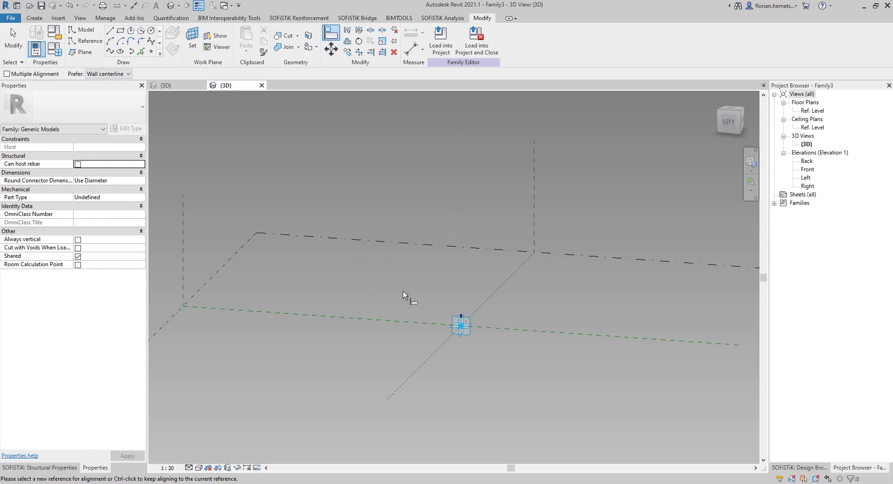
key(Escape)
key(Escape)
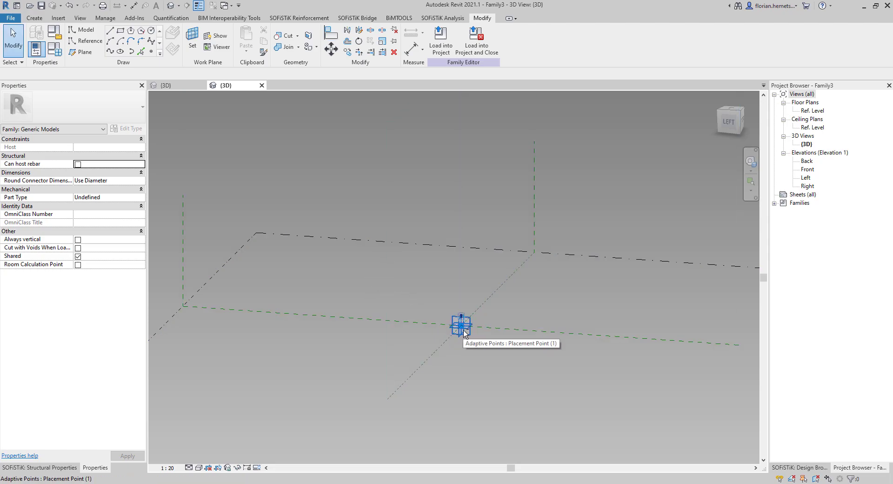
shift+middle_drag(464, 334, 470, 334)
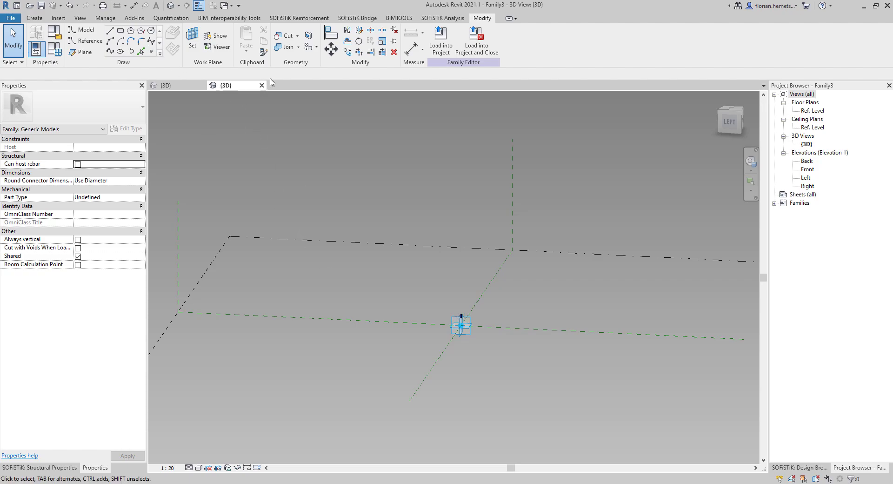
click(210, 36)
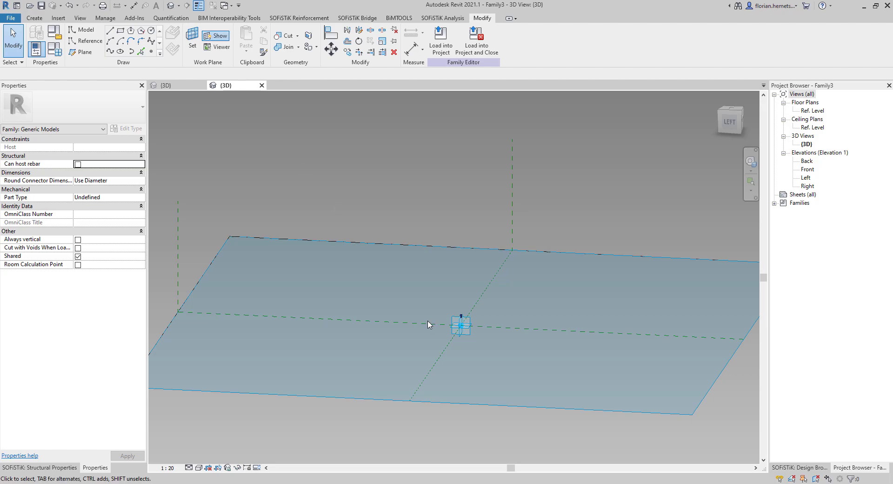
- Set Center (Left/Right) as the work plane and hide the work plane display
click(192, 37)
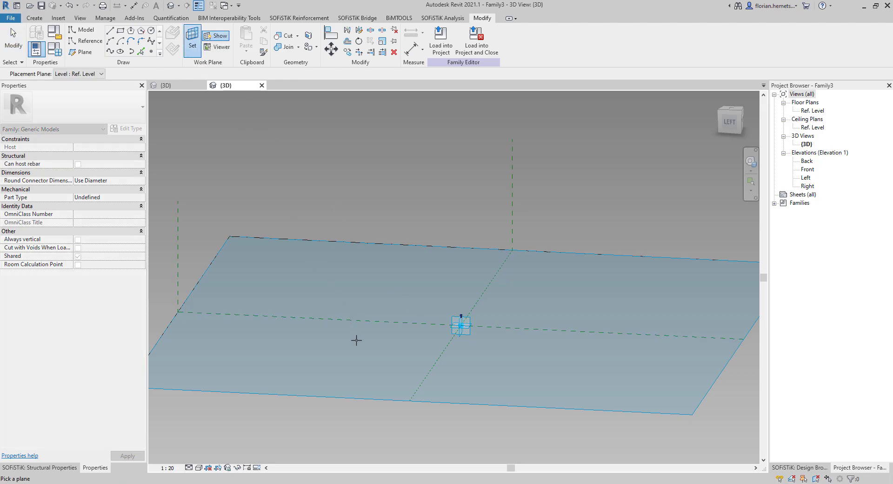
click(366, 323)
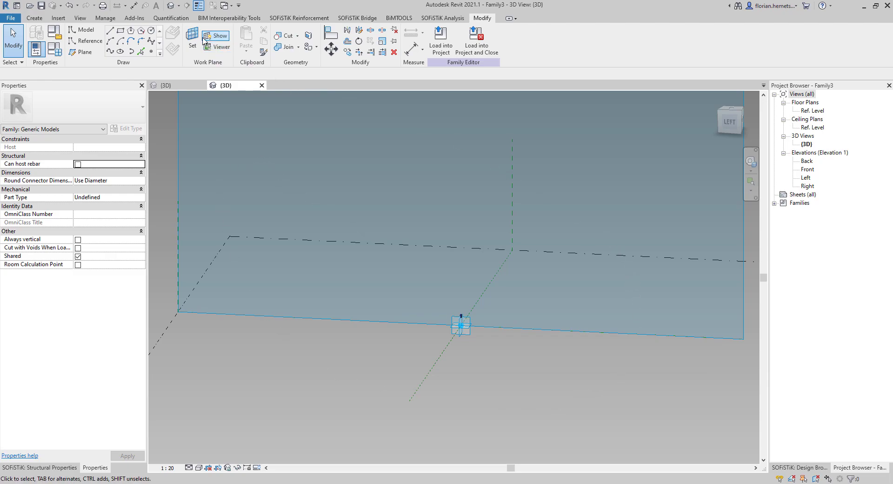
click(217, 36)
click(150, 52)
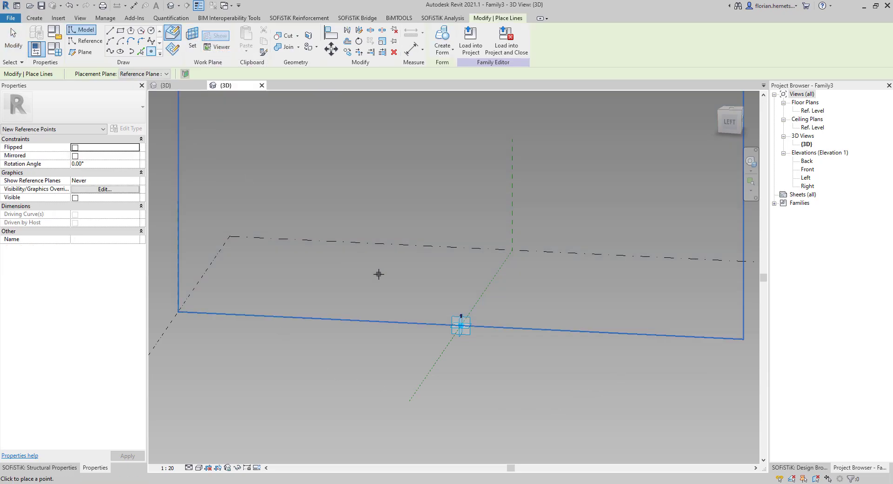
click(460, 326)
- From the left view, place the outer outline points of the box-girder section
key(Escape)
click(731, 121)
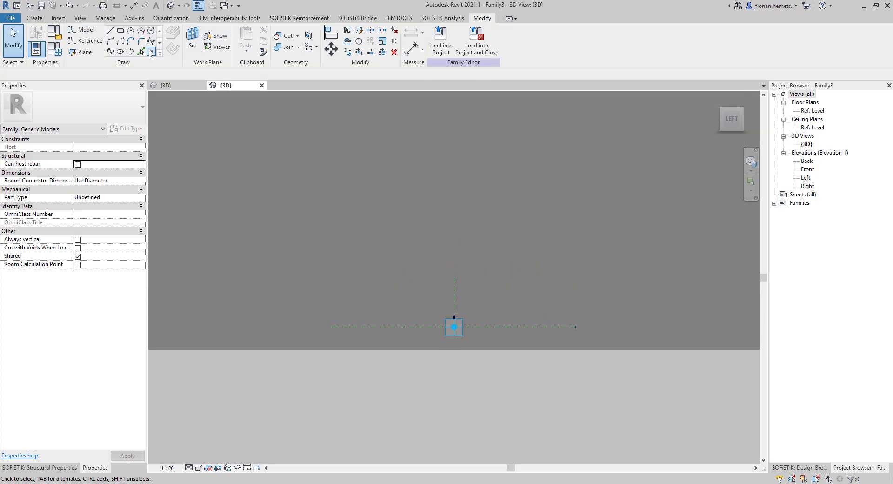
click(151, 51)
scroll(433, 342, up, 2)
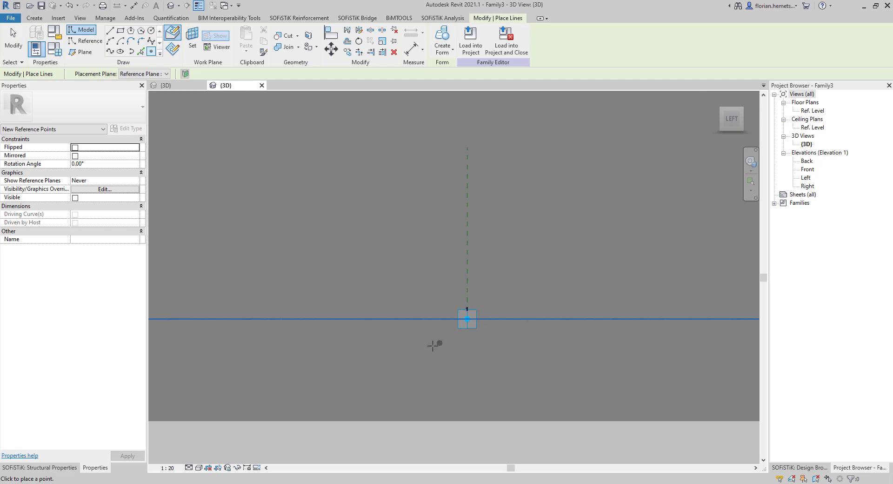
click(382, 392)
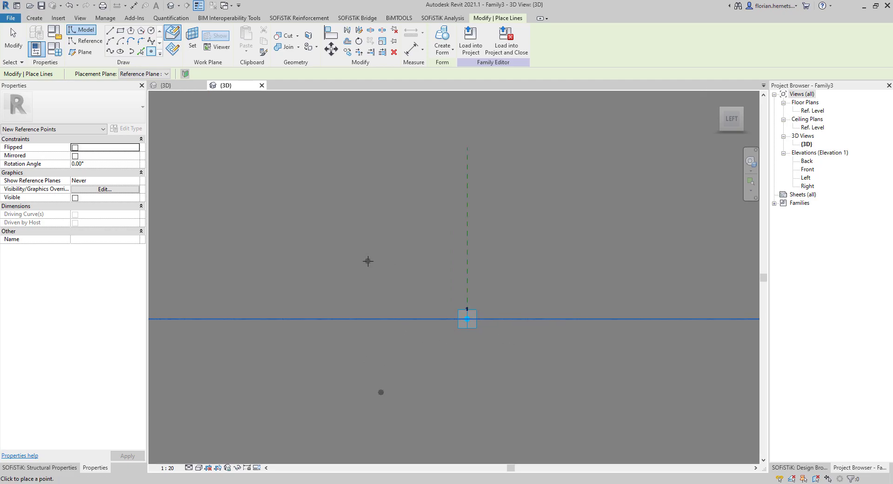
click(308, 297)
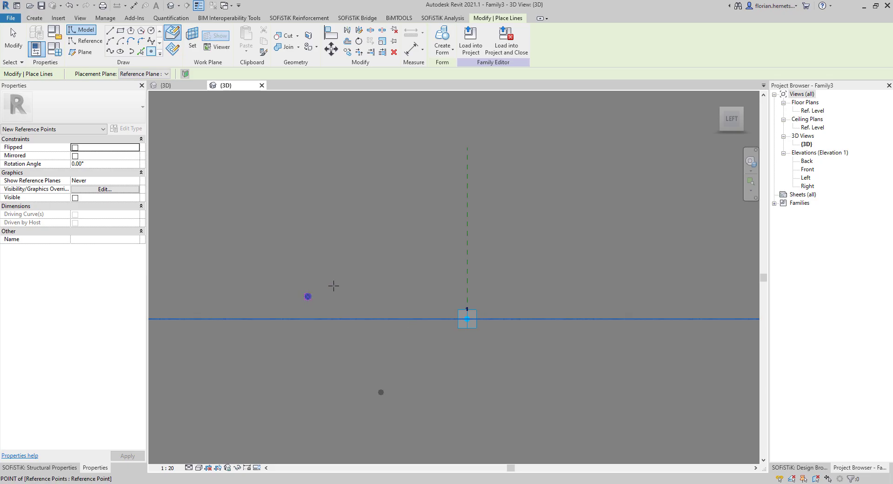
click(622, 288)
click(534, 391)
click(540, 341)
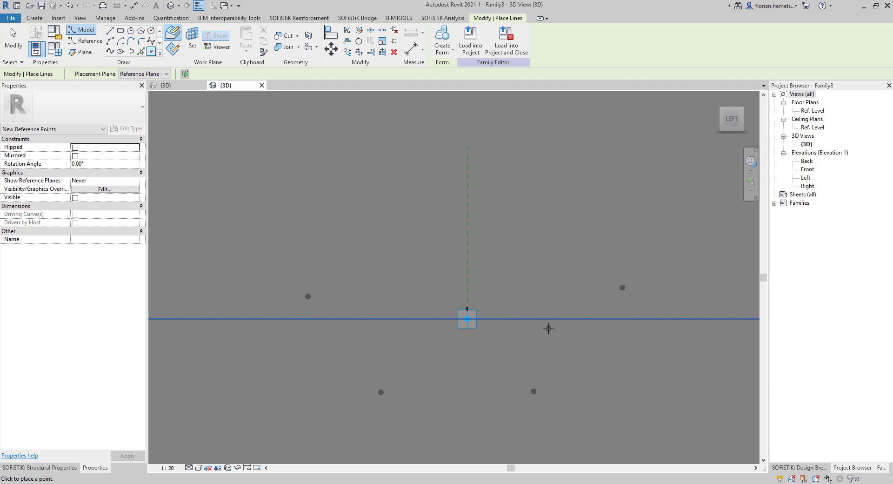
click(548, 329)
click(369, 328)
- Place the four inner void corner points and finish point placement
click(396, 311)
click(402, 362)
click(500, 369)
click(528, 306)
key(Escape)
key(Escape)
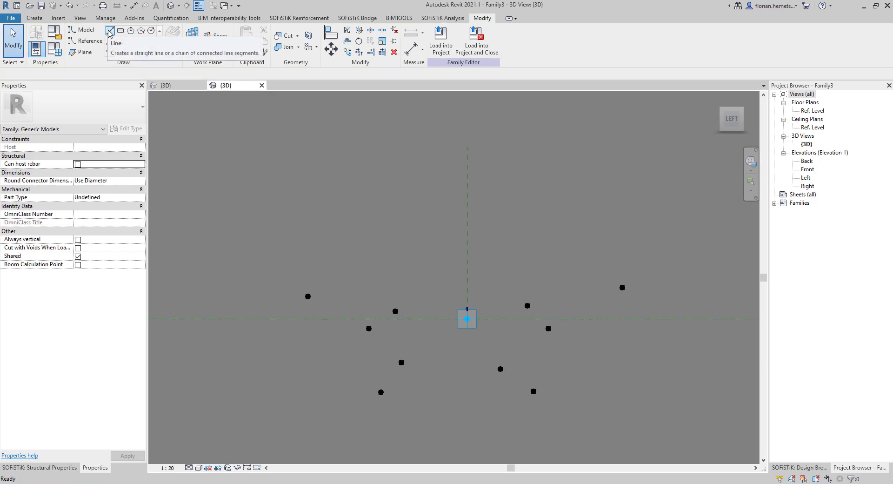
- Draw model lines for the top deck and right-side outer edges between the points
click(110, 30)
click(308, 296)
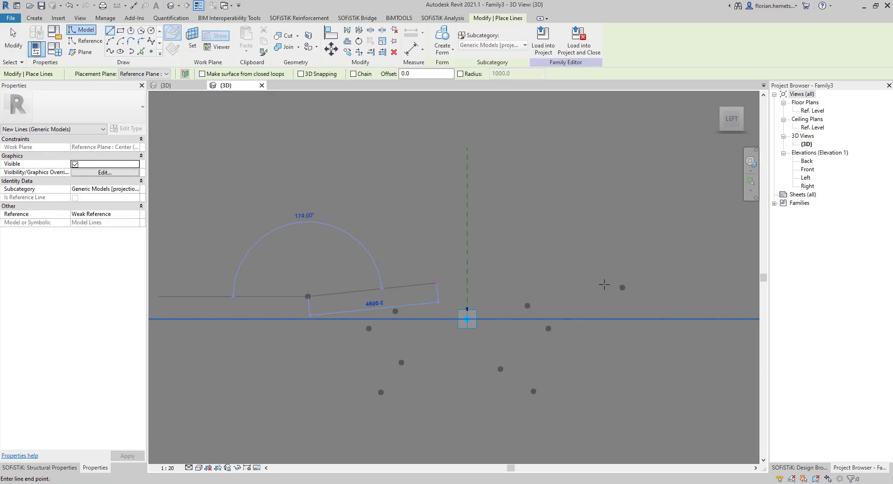
click(622, 288)
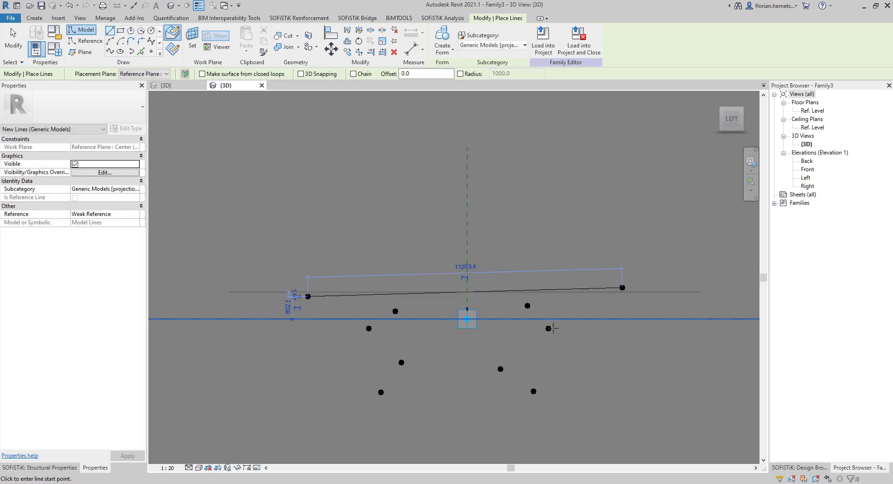
click(549, 329)
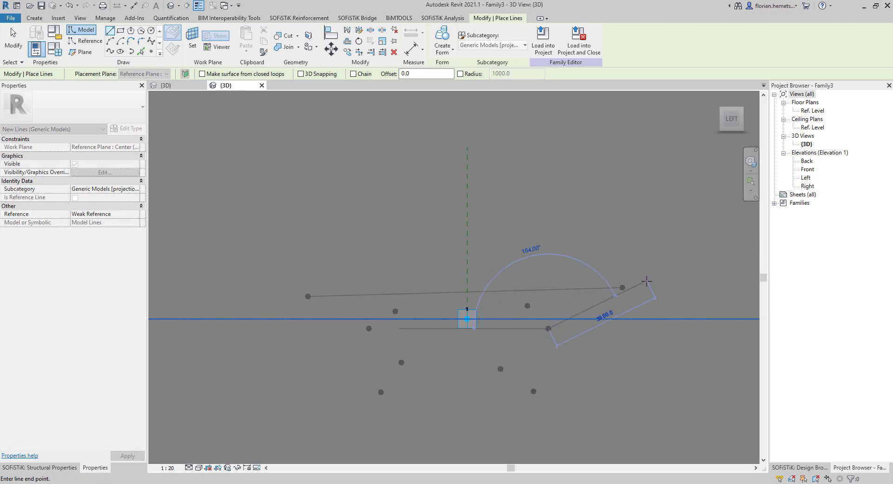
click(623, 287)
click(533, 391)
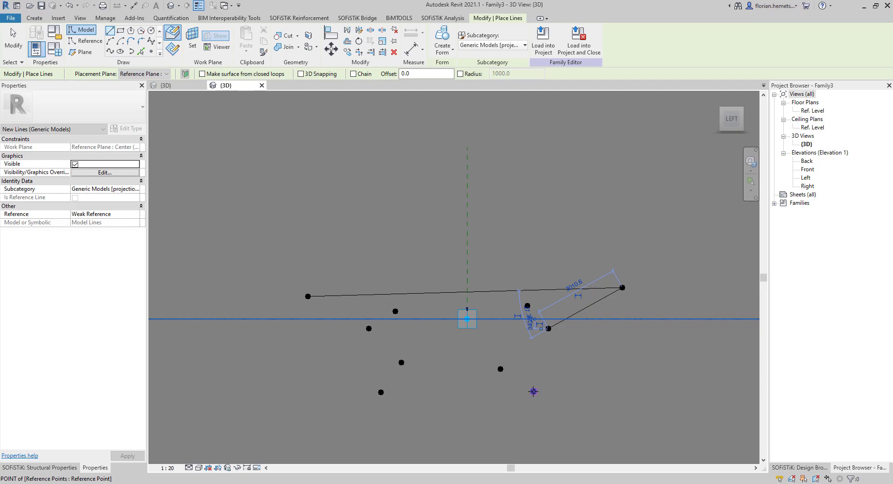
click(549, 329)
- Close the inner void with four lines between its corner points
click(527, 306)
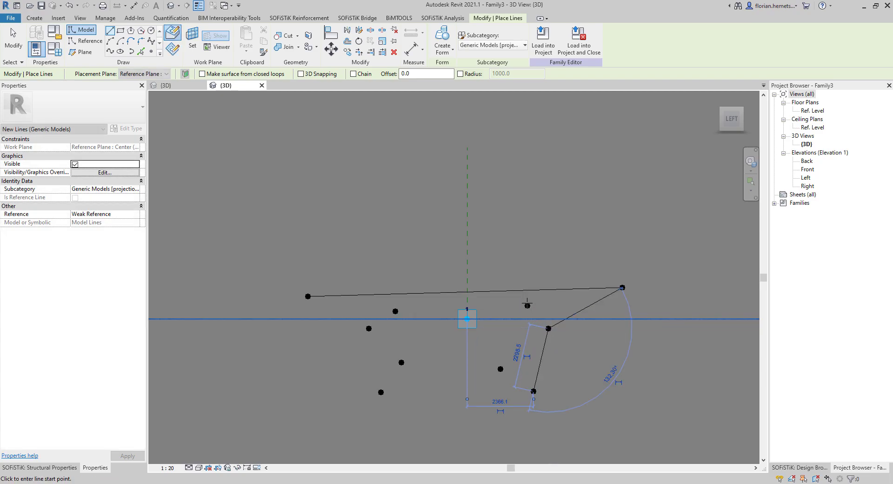
click(501, 369)
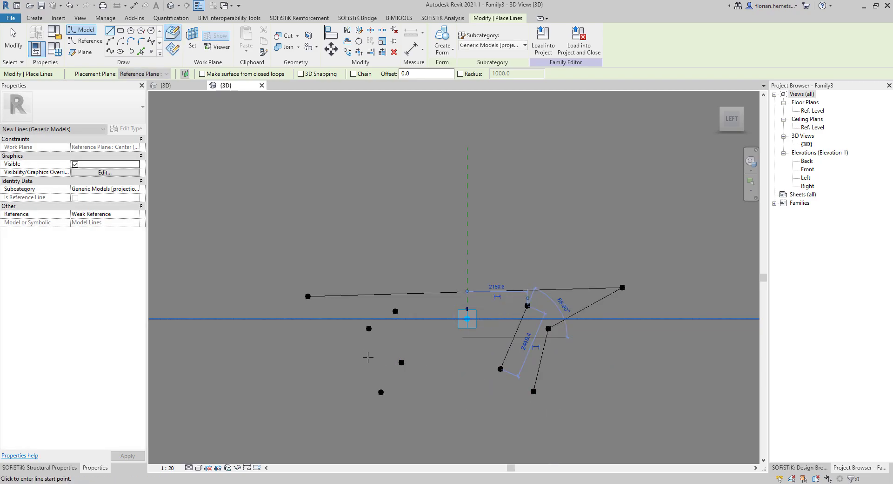
click(401, 363)
click(501, 369)
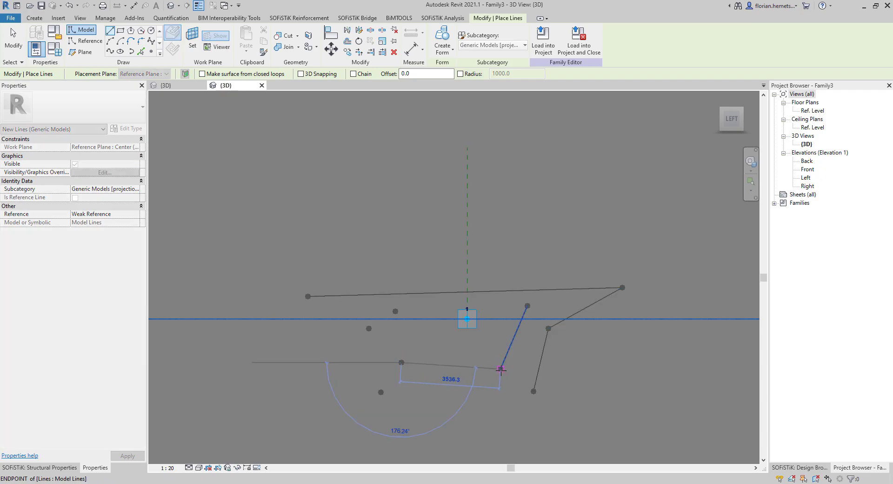
click(402, 362)
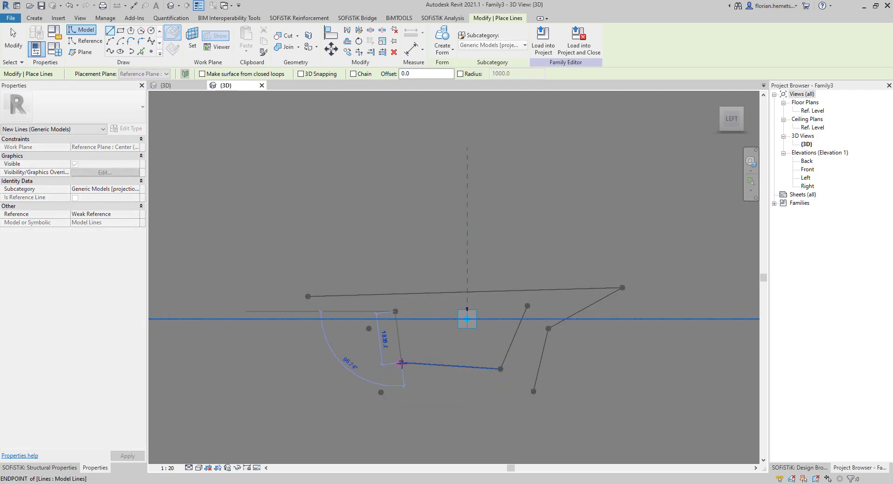
click(395, 312)
click(396, 311)
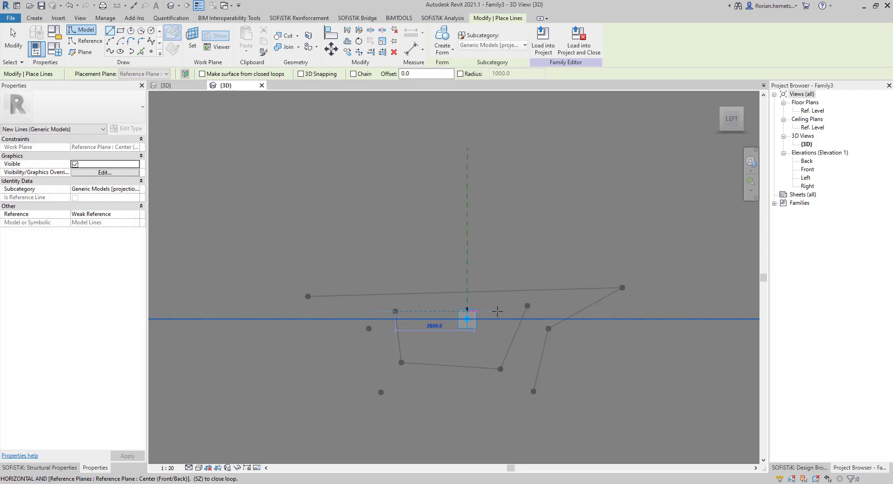
click(527, 304)
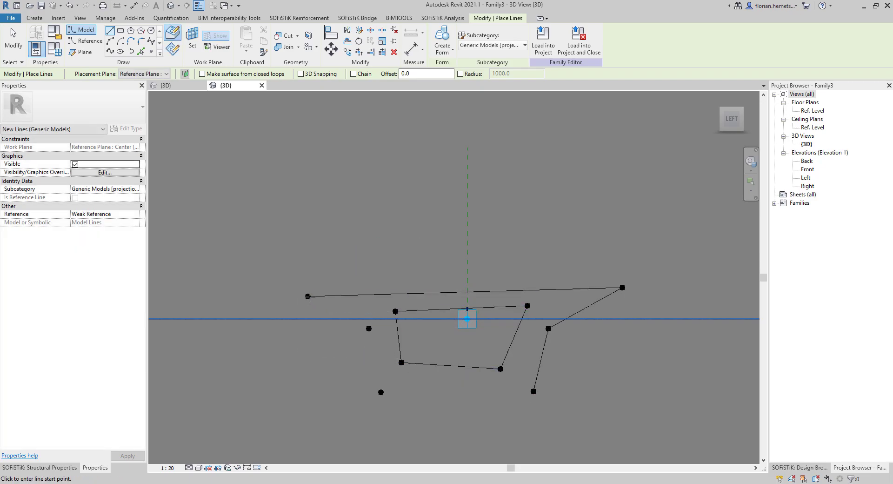
- Draw the left deck underside, left web and bottom flange to close the outer outline
click(308, 296)
click(369, 329)
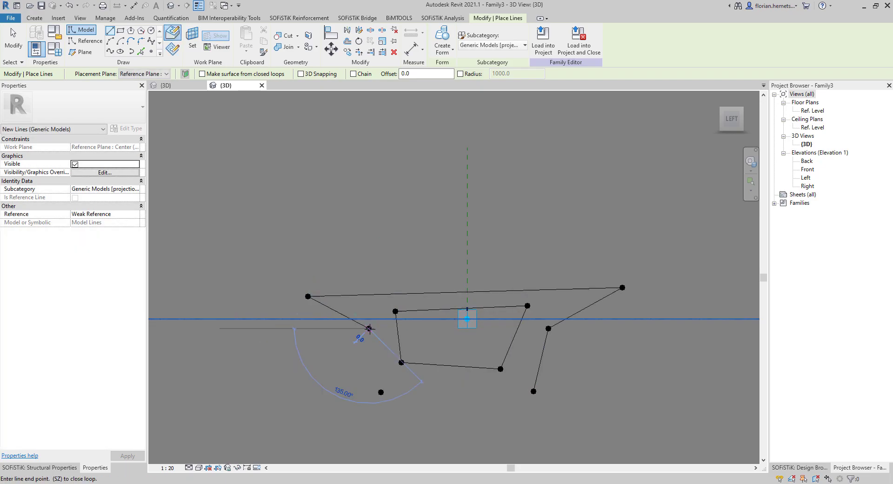
click(381, 391)
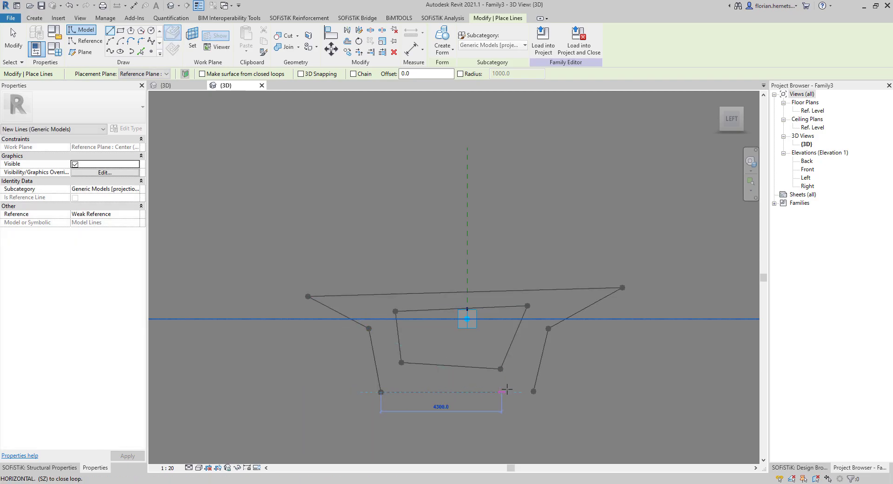
click(534, 391)
click(548, 328)
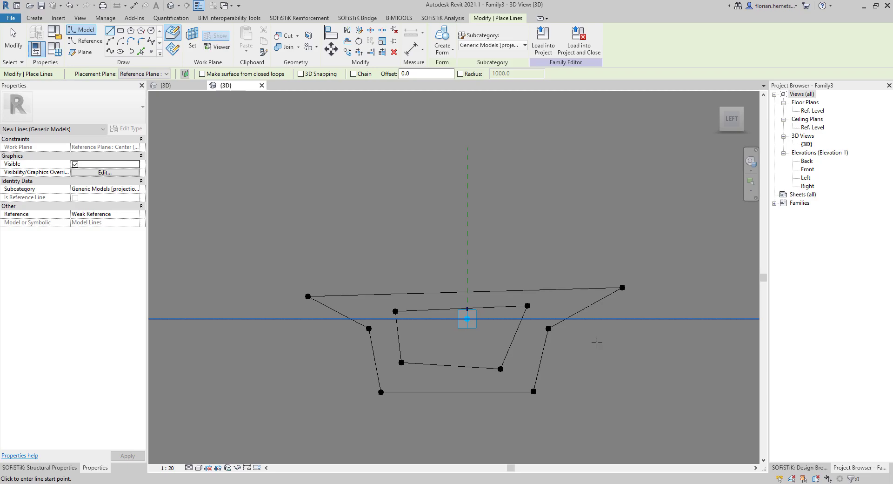
mouse_move(597, 342)
shift+middle_down()
mouse_move(526, 379)
mouse_move(433, 384)
mouse_move(570, 289)
mouse_move(543, 354)
mouse_move(505, 365)
mouse_move(500, 358)
mouse_move(608, 343)
mouse_move(594, 313)
mouse_move(609, 320)
shift+middle_up()
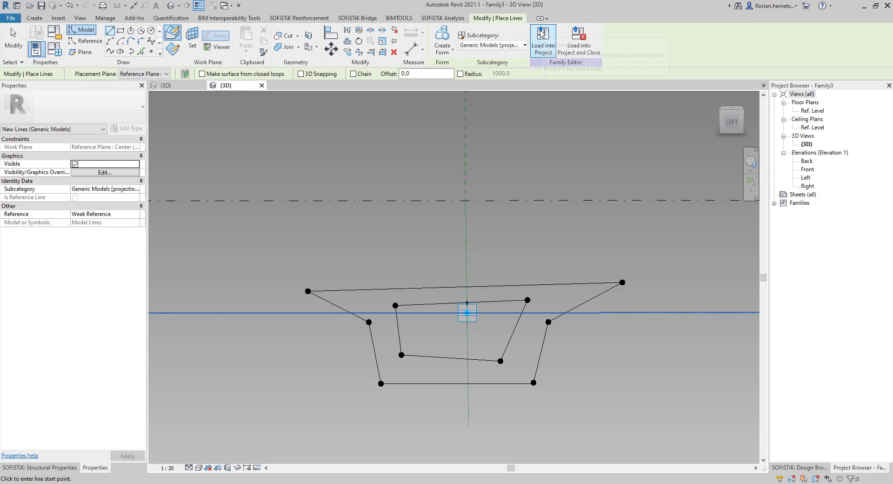
- Load Family3 into the project and start a SOFiSTiK superstructure on the curved axis
click(543, 42)
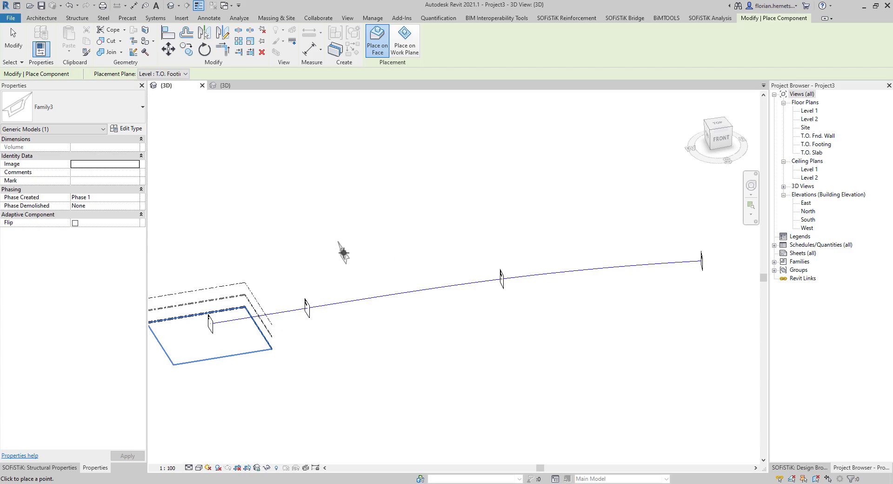
key(Escape)
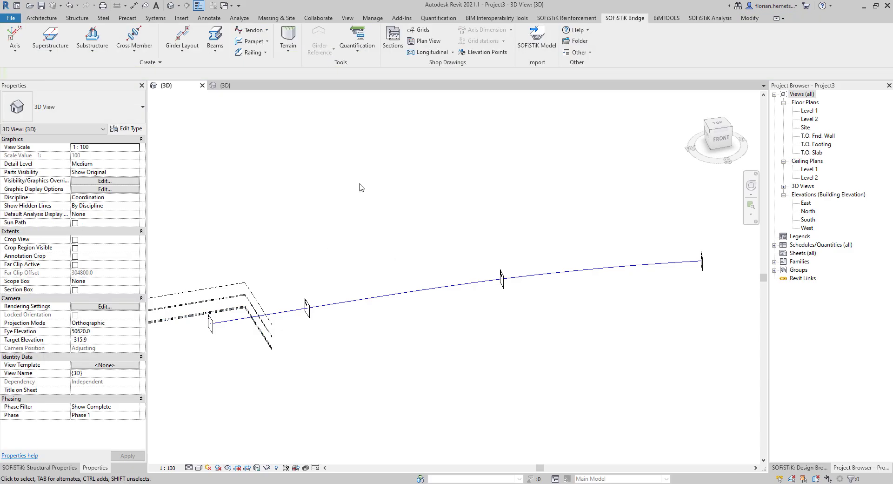
click(49, 51)
click(53, 77)
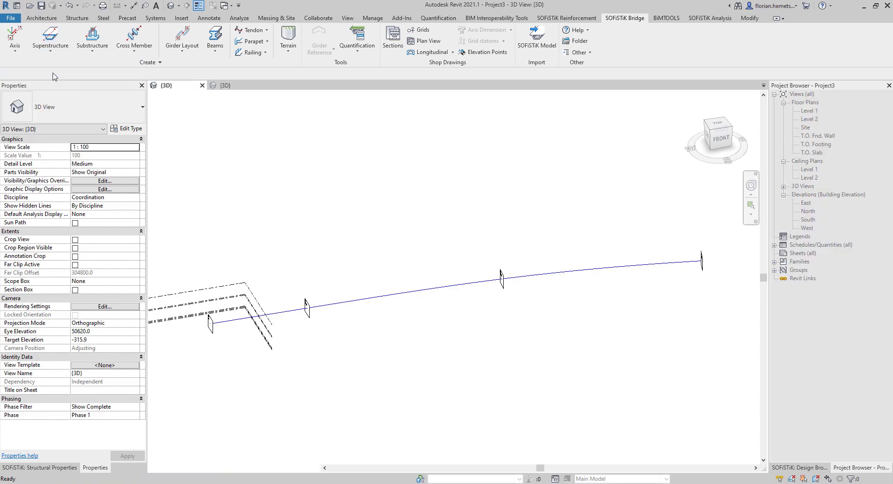
click(404, 289)
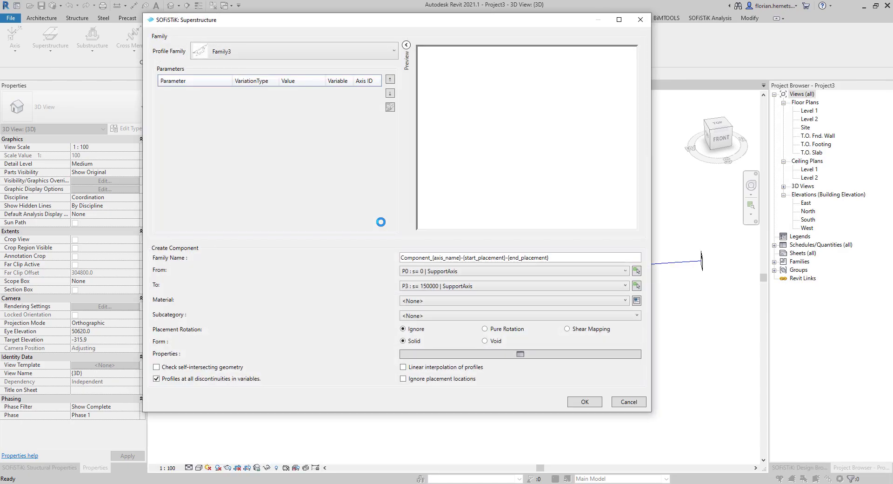
- Generate the superstructure with profile family Family3, running from station P0 to P3
click(319, 59)
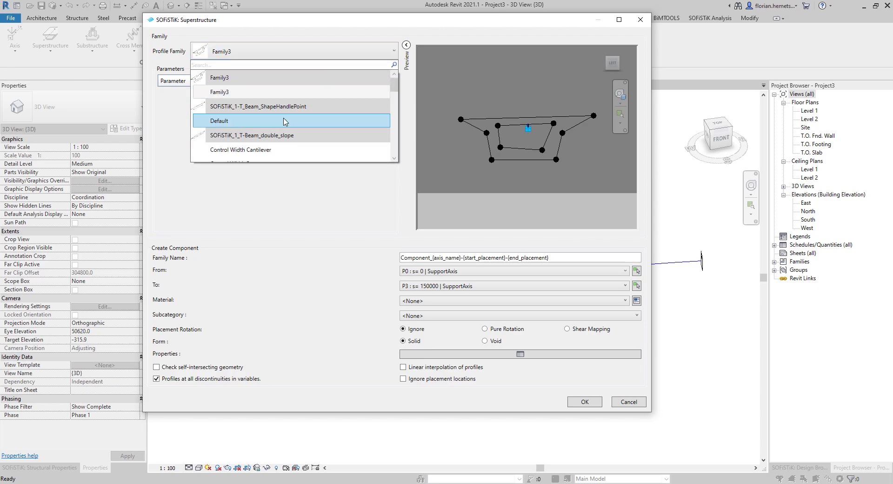
click(289, 93)
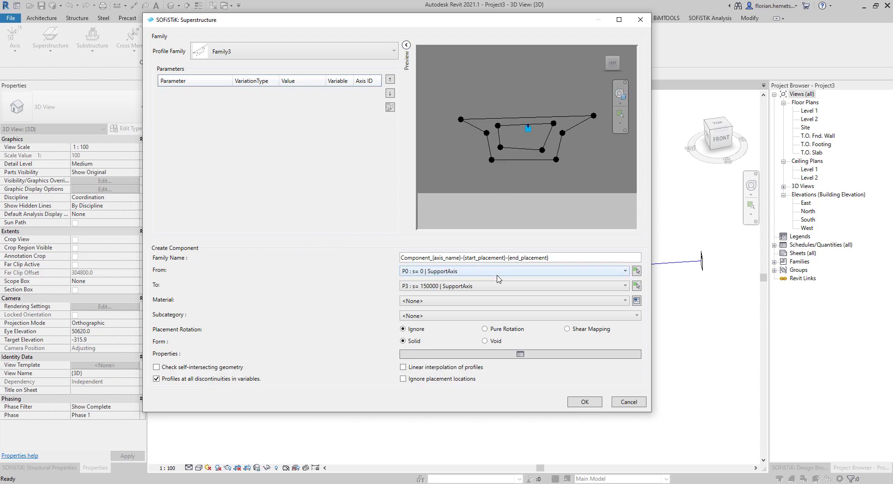
click(427, 272)
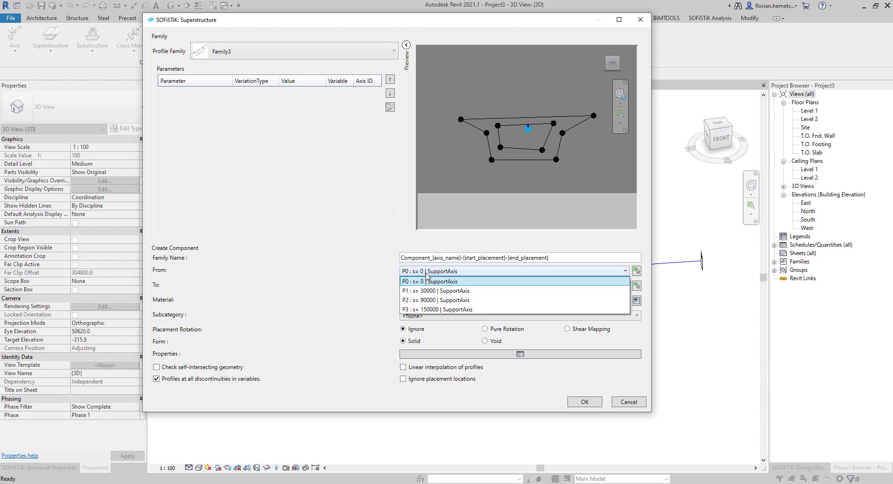
click(426, 274)
click(426, 286)
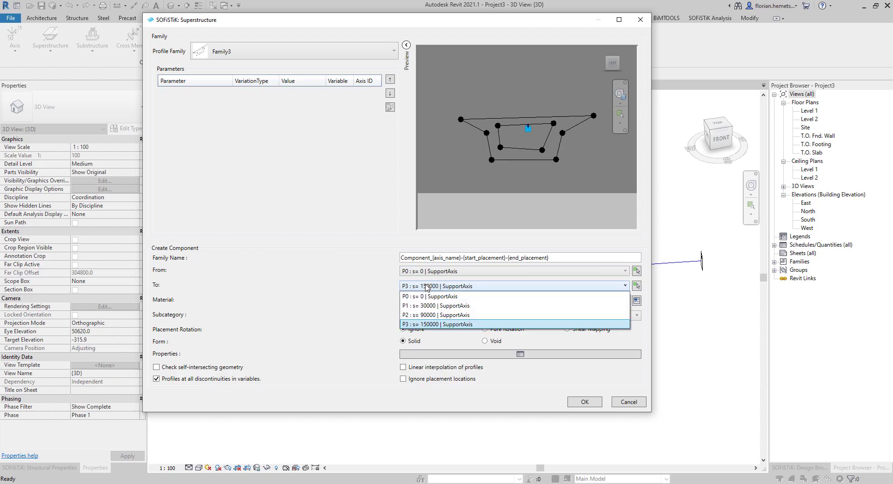
click(426, 285)
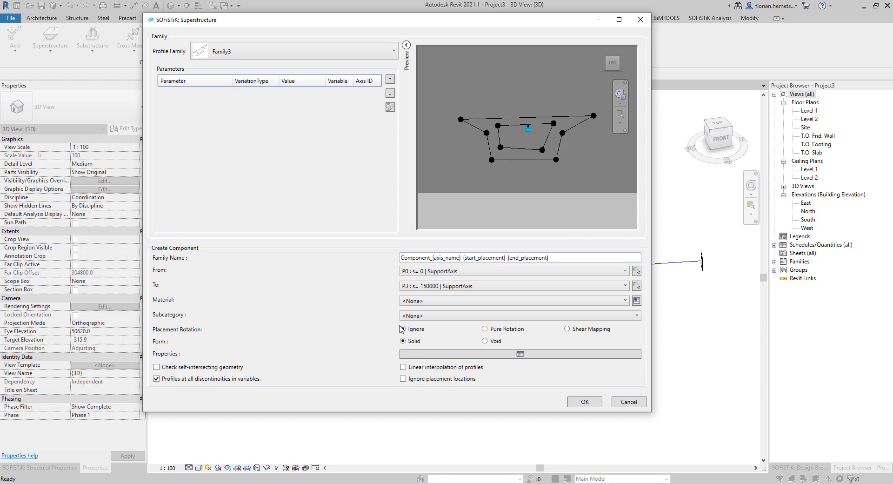
click(585, 402)
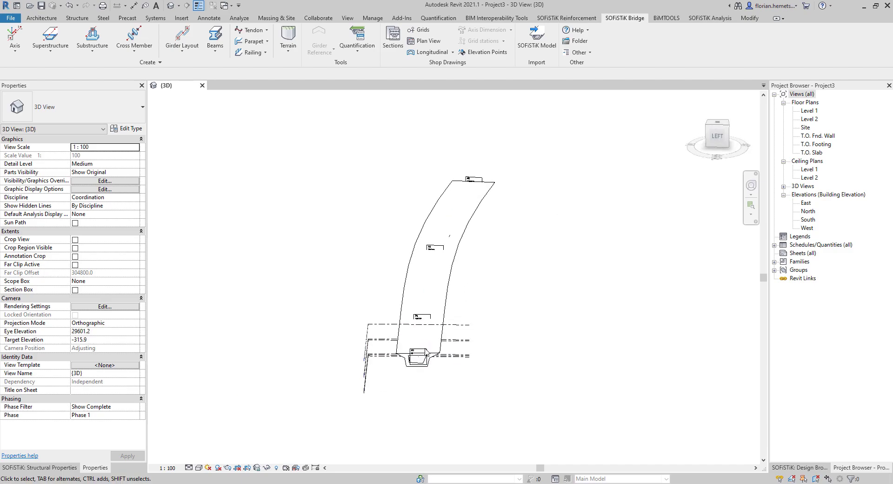
- Select the box girder and orbit to a long side view showing its curvature, then deselect it
scroll(428, 353, up, 6)
middle_drag(405, 370, 428, 357)
scroll(429, 356, down, 2)
scroll(427, 344, up, 2)
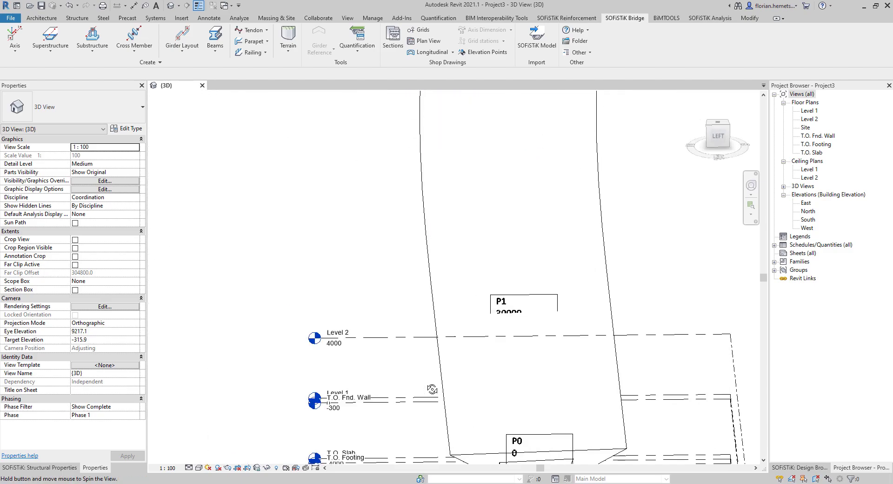
scroll(427, 344, down, 1)
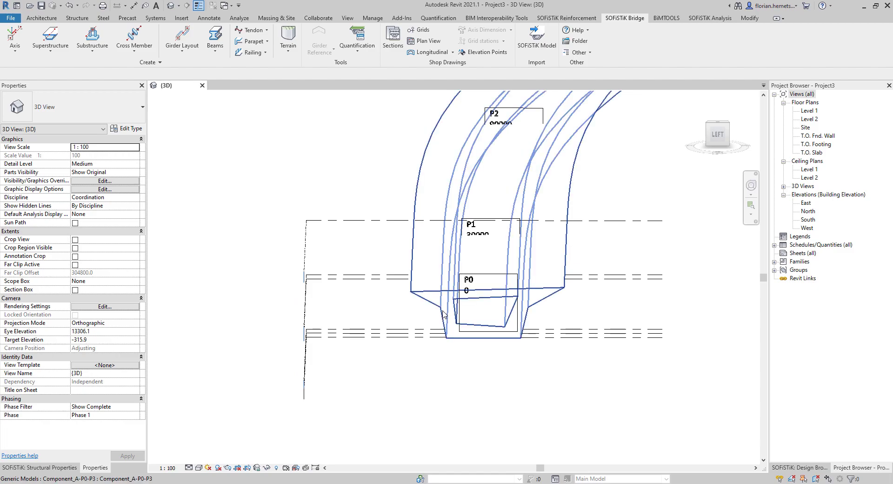
click(430, 336)
scroll(462, 354, down, 1)
shift+middle_drag(533, 304, 474, 307)
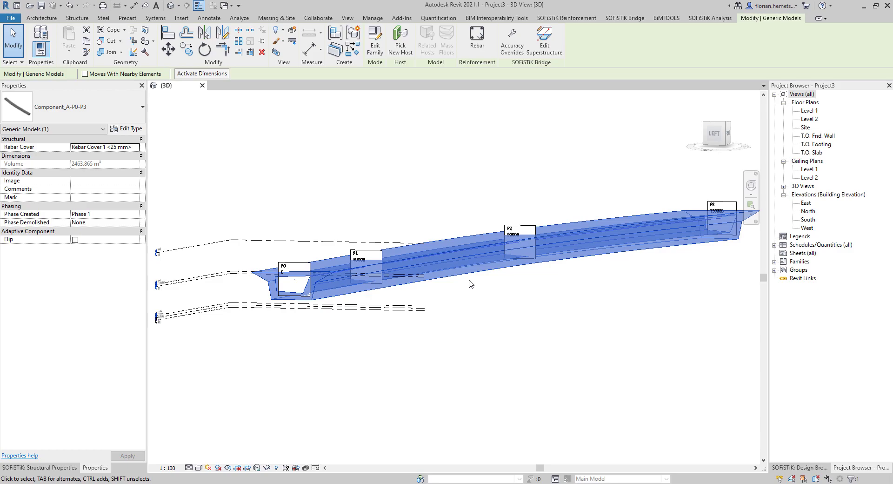
shift+middle_drag(489, 286, 512, 336)
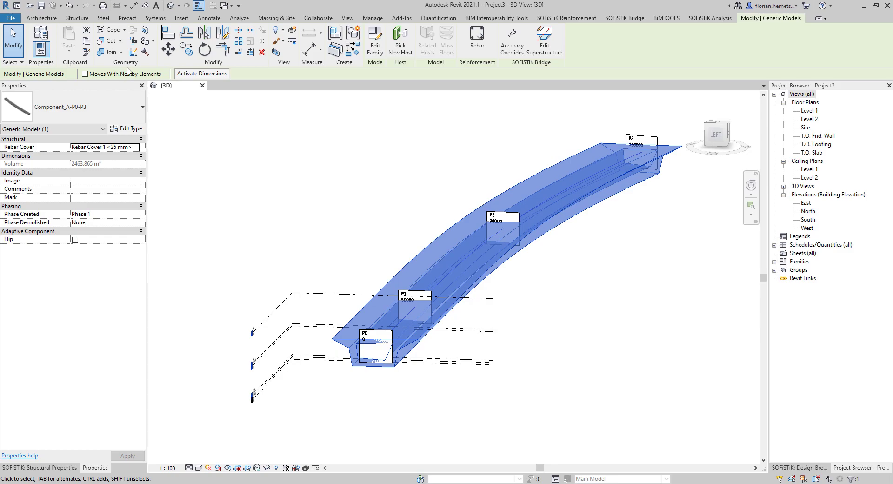
click(385, 181)
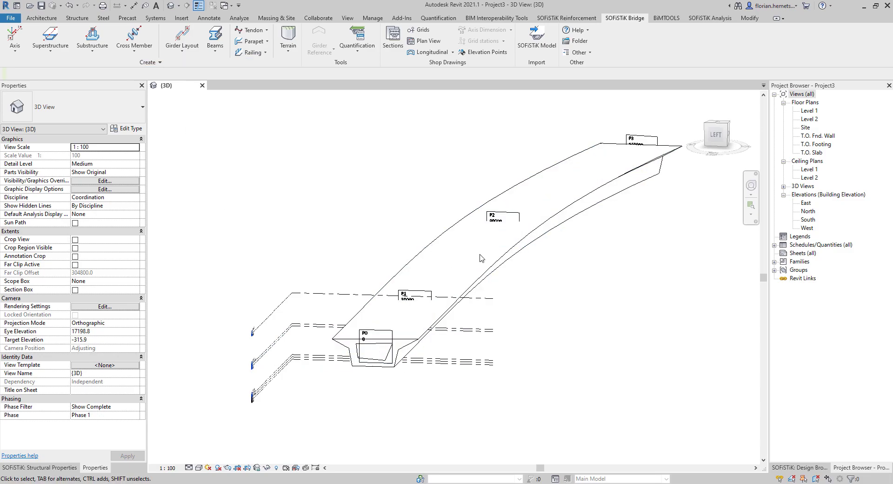
- Open the SOFiSTiK Settings, review the Accuracy page, then return to File Locations
click(157, 63)
click(21, 73)
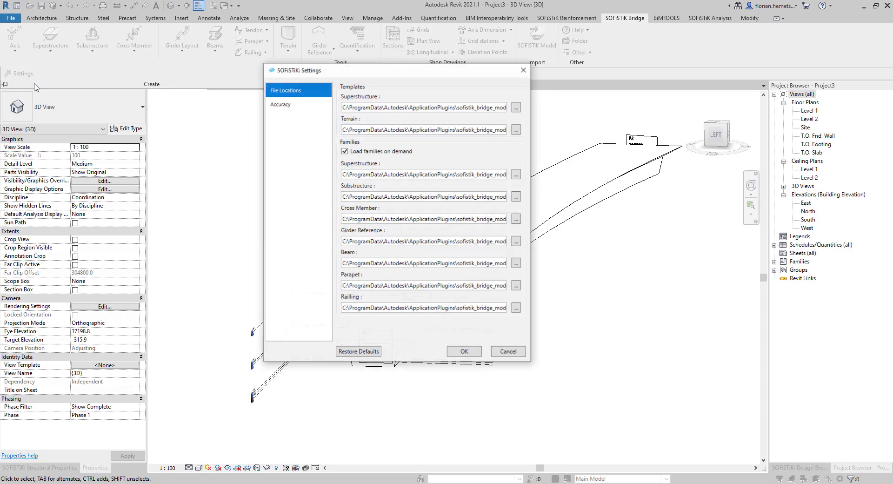
click(289, 106)
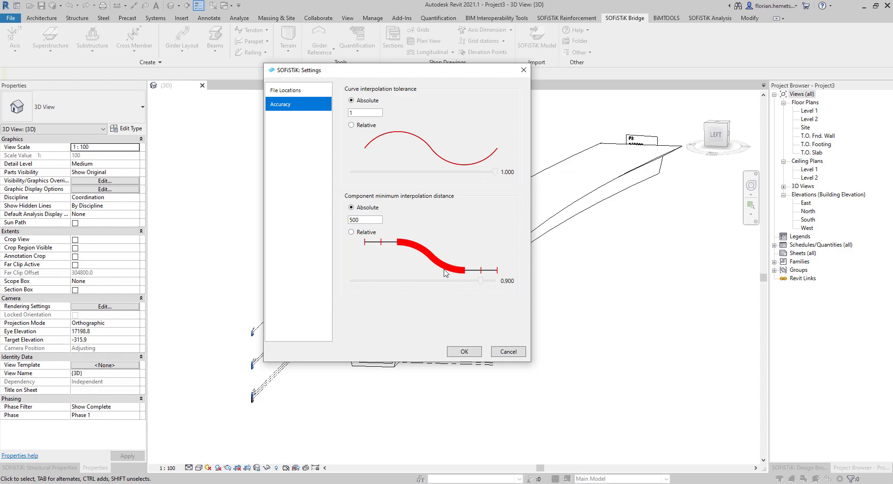
click(286, 89)
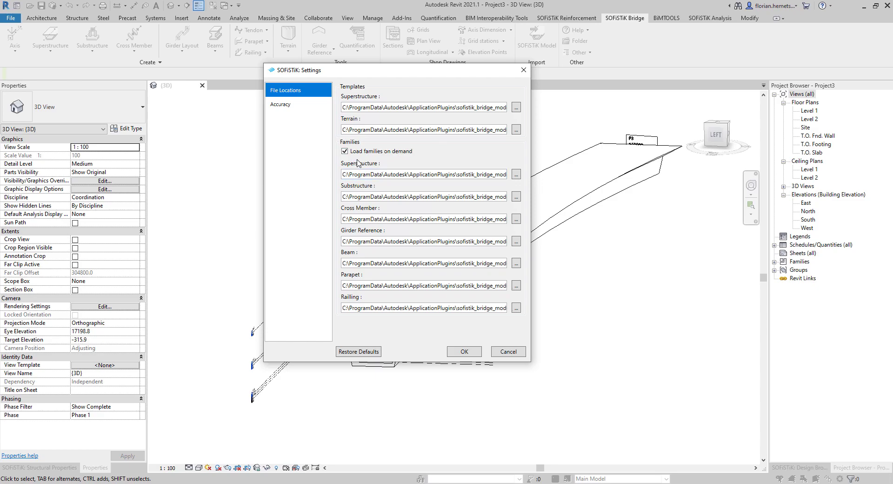
click(519, 175)
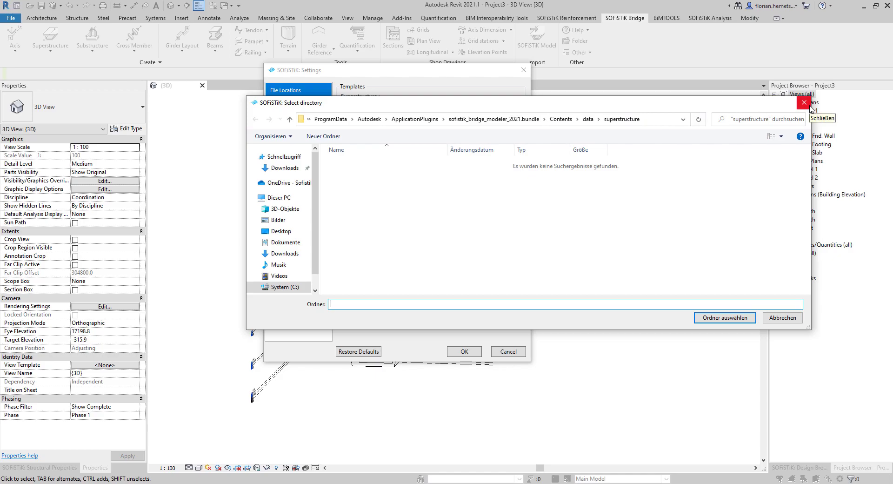
click(804, 103)
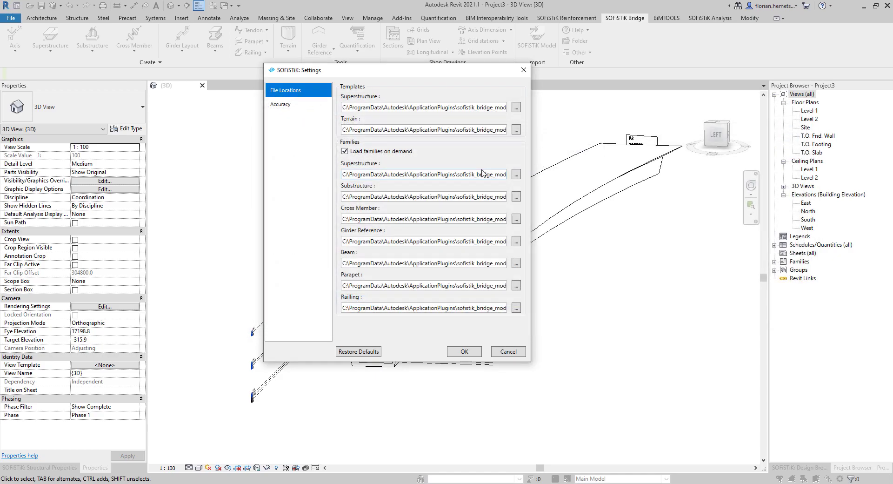
click(516, 174)
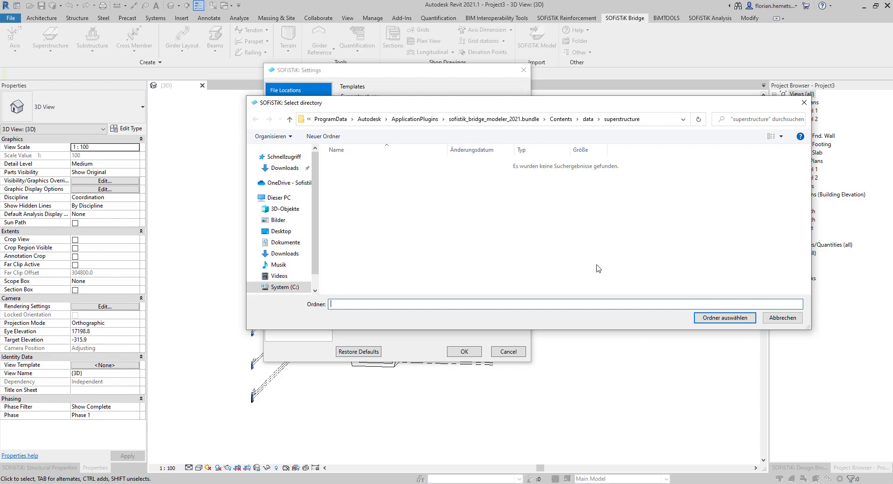
click(782, 318)
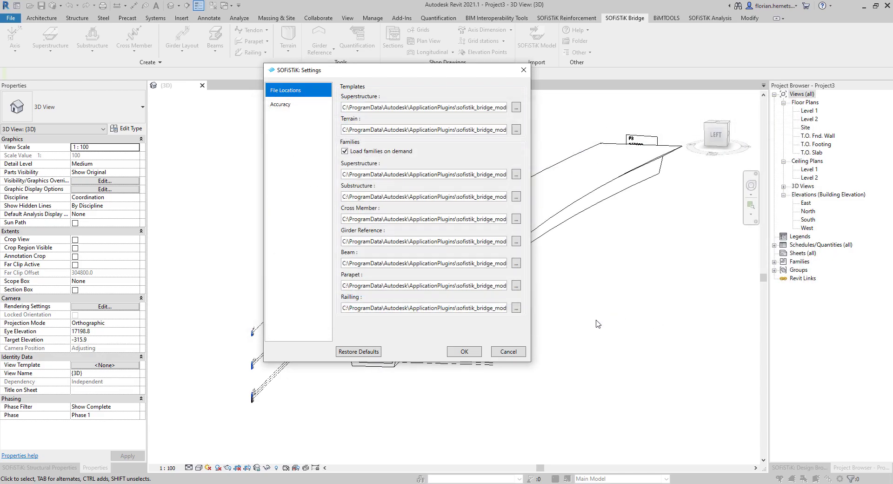
- Cancel the SOFiSTiK Settings and orbit to view the girder from the left front
click(508, 352)
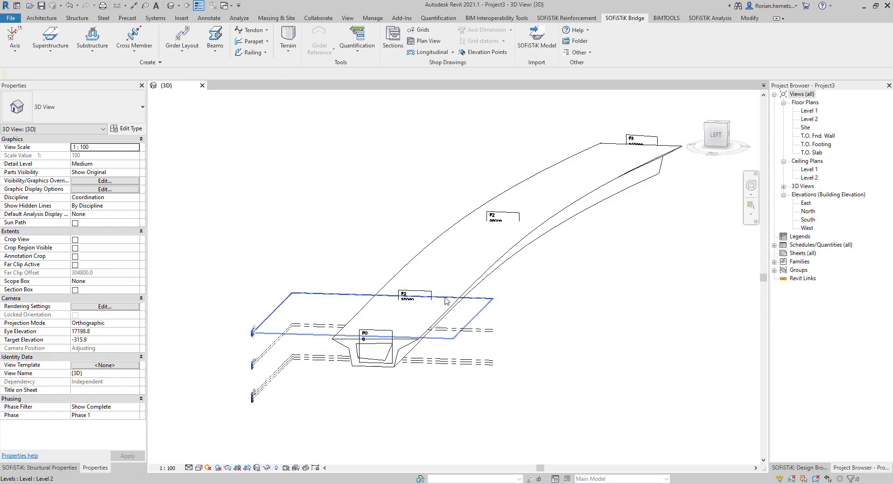
shift+middle_drag(564, 276, 494, 306)
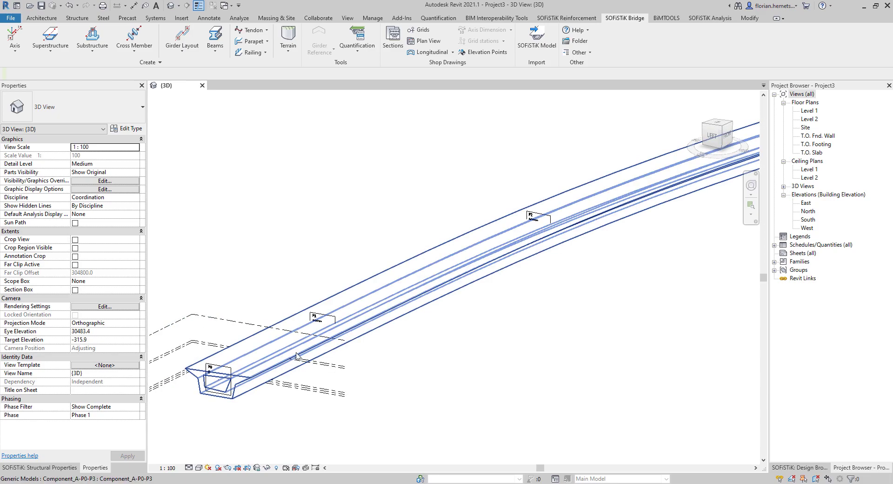